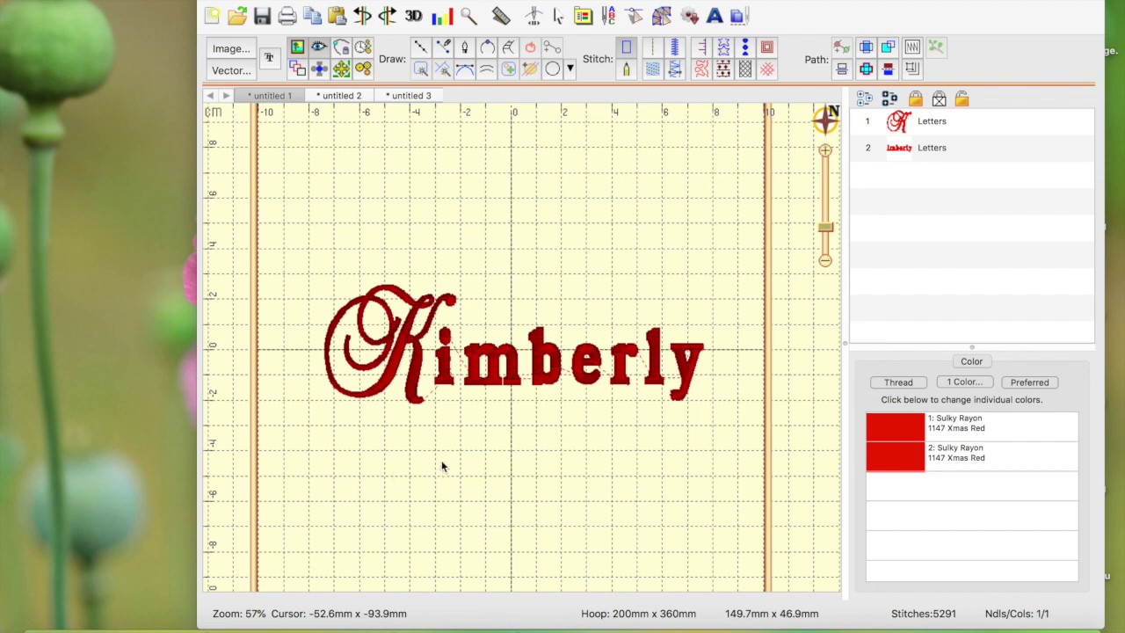
- Select both red Kimberly Letters objects and add knockdown stitching beneath them, then deselect
{"action": "left_click", "coordinate": [552, 282]}
{"action": "key", "text": "super+a"}
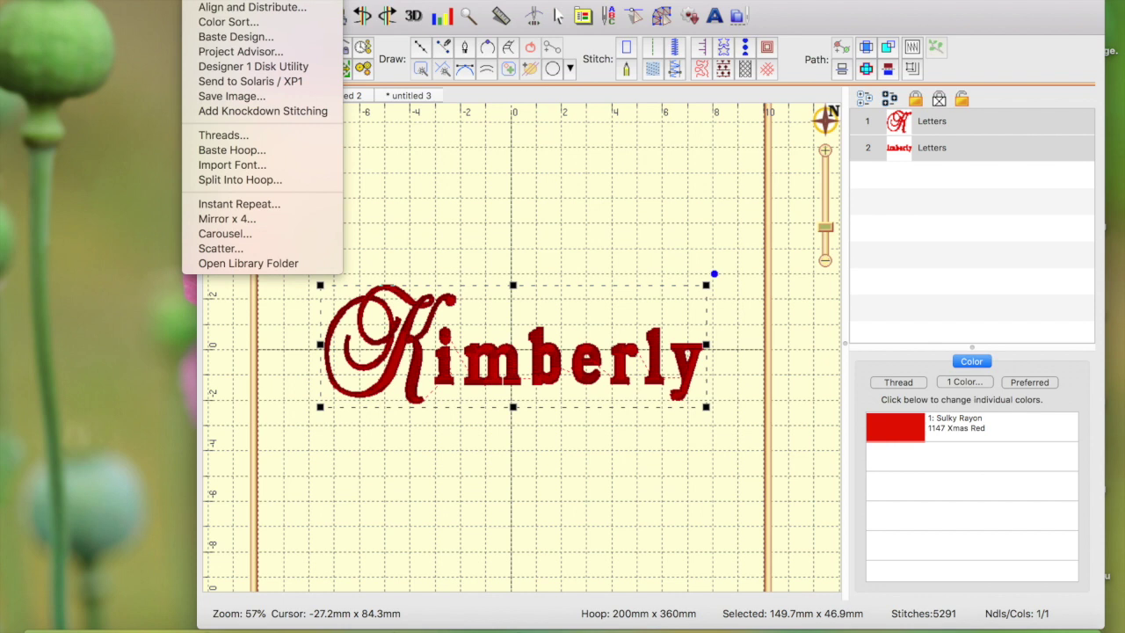
{"action": "left_click", "coordinate": [221, 113]}
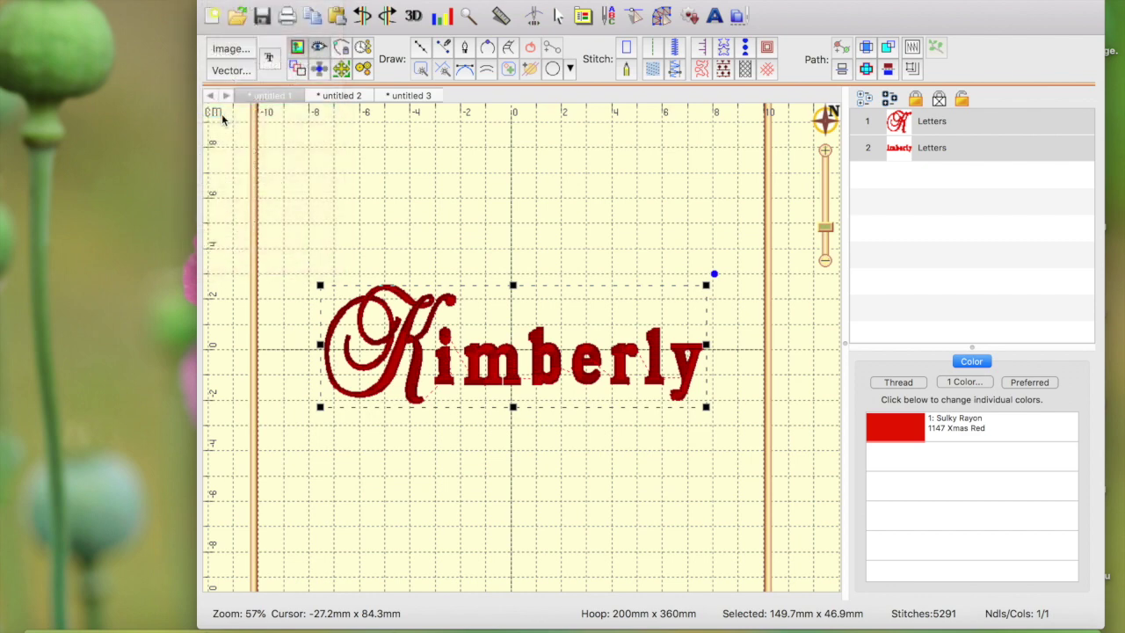
{"action": "left_click", "coordinate": [567, 203]}
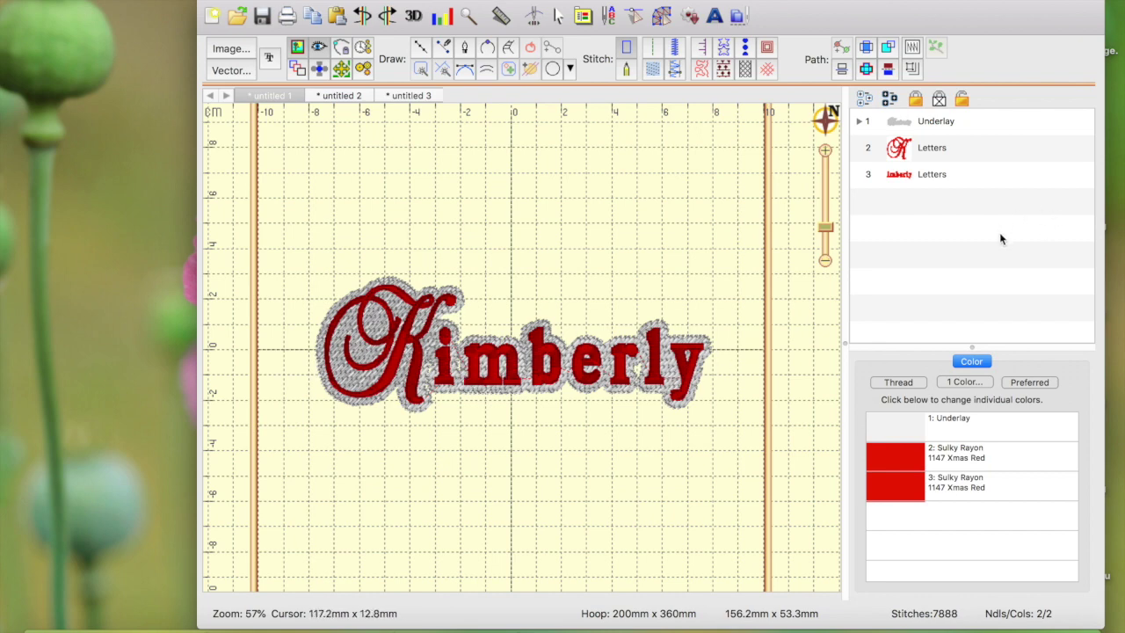
- Set the knockdown underlay to horizontal stitching and move its start point near the K
{"action": "left_click_drag", "start_coordinate": [826, 226], "coordinate": [826, 205]}
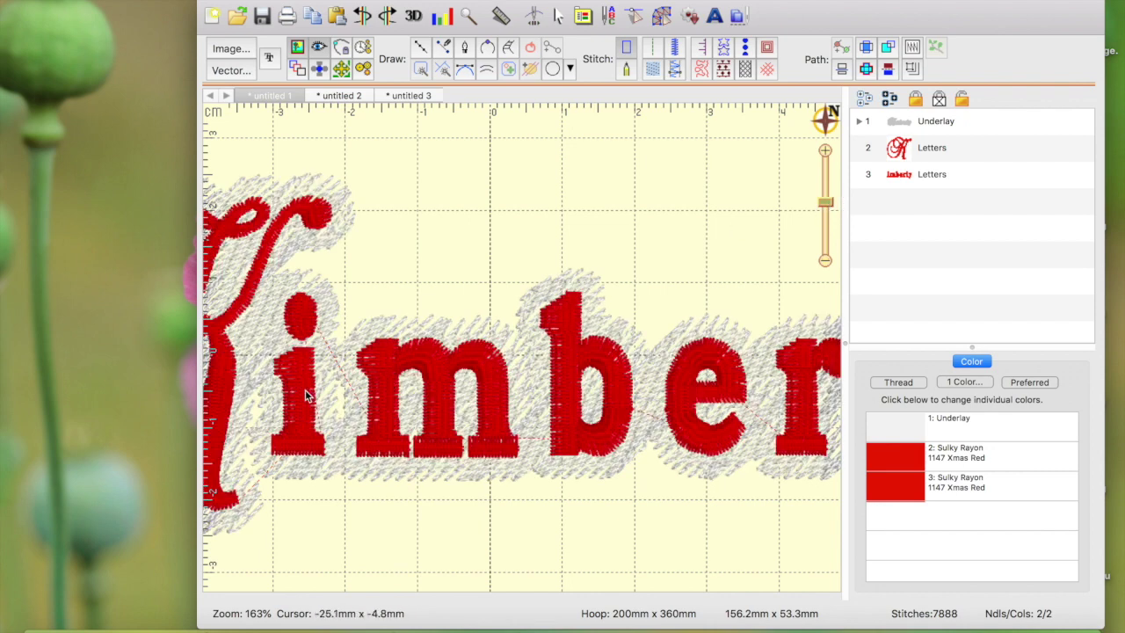
{"action": "left_click", "coordinate": [340, 470]}
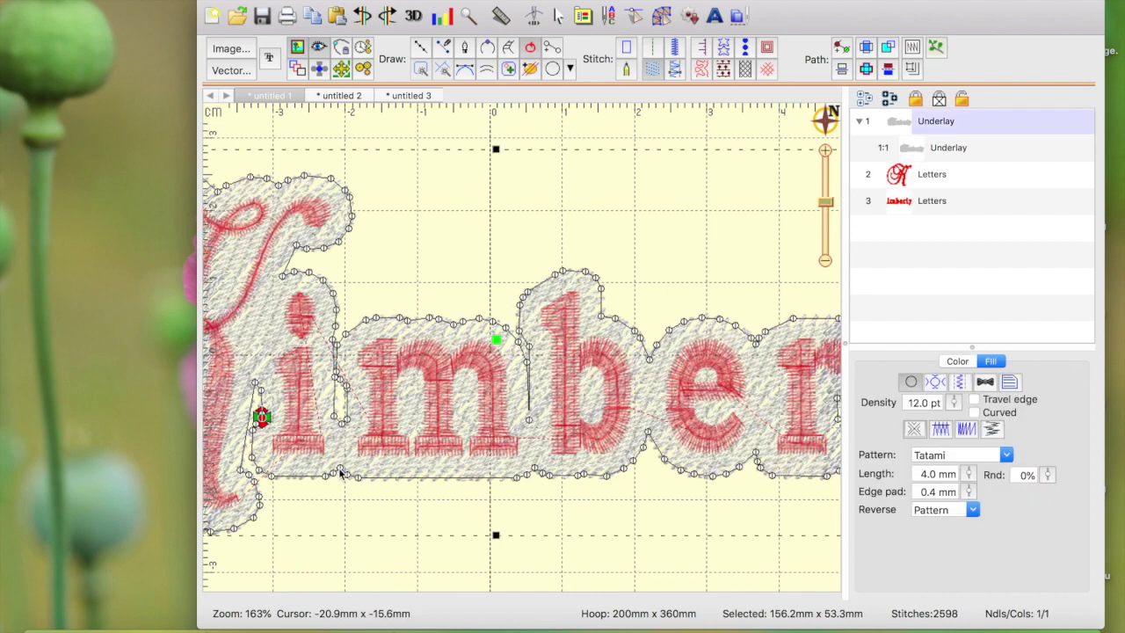
{"action": "left_click", "coordinate": [258, 396]}
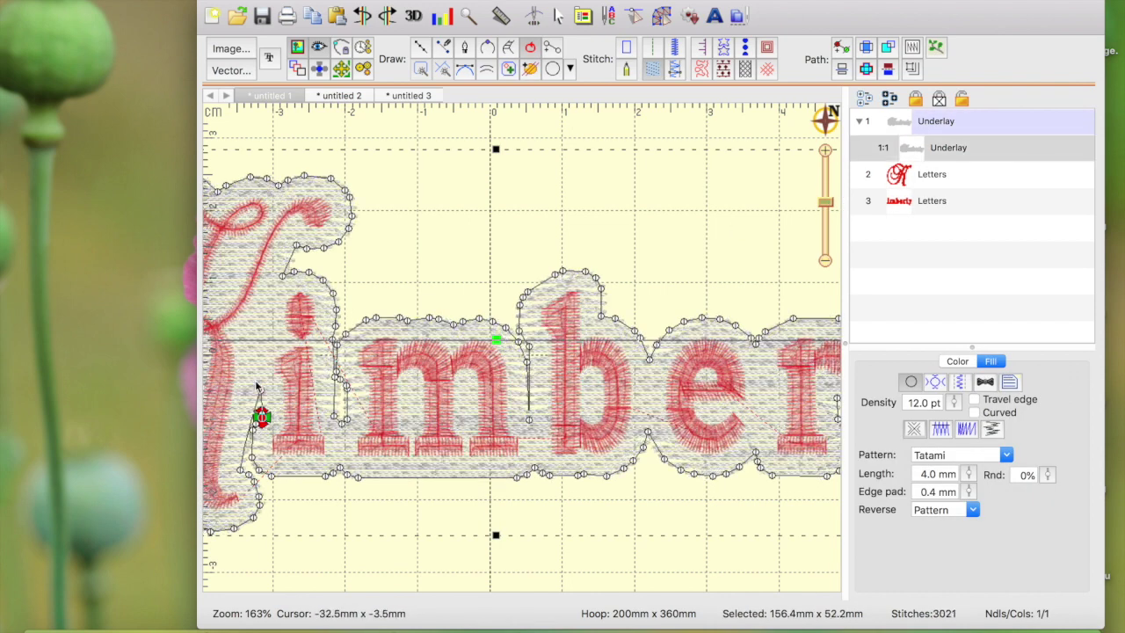
{"action": "left_click_drag", "start_coordinate": [259, 387], "coordinate": [255, 417]}
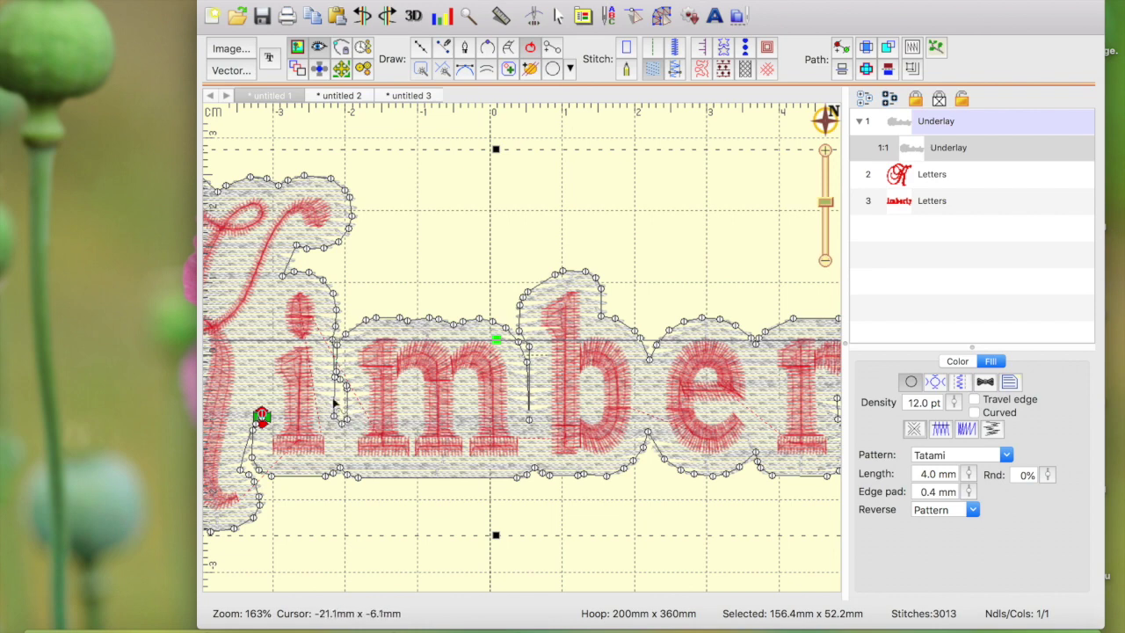
- Pull the underlay's outline nodes beside the i and b inward
{"action": "left_click_drag", "start_coordinate": [345, 420], "coordinate": [348, 387]}
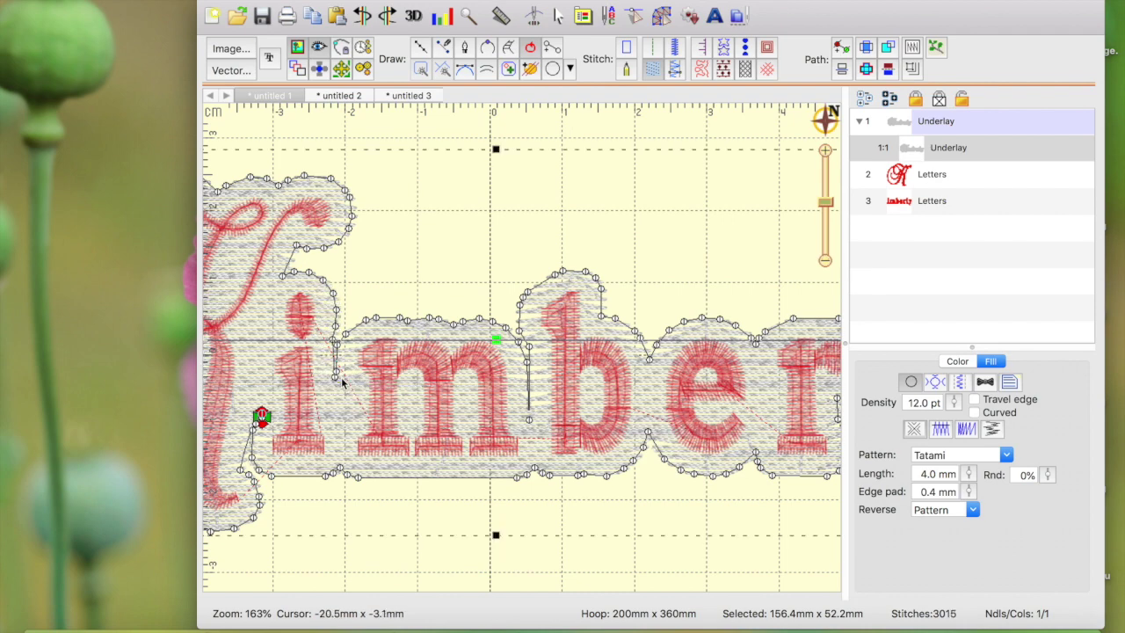
{"action": "left_click", "coordinate": [335, 376]}
{"action": "left_click_drag", "start_coordinate": [334, 376], "coordinate": [334, 344]}
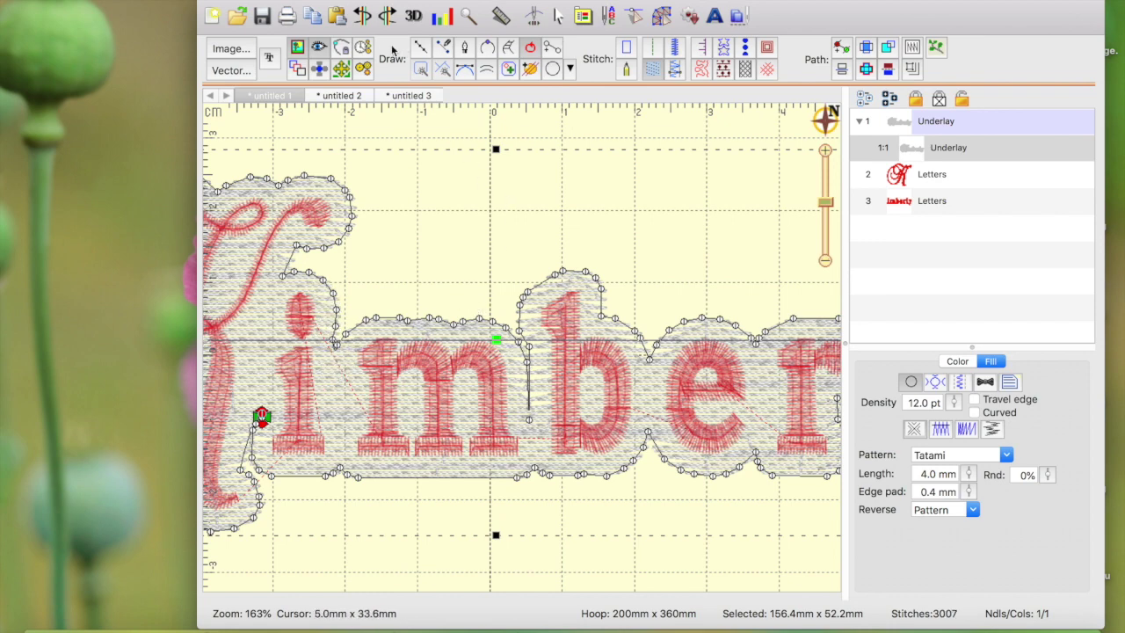
{"action": "left_click", "coordinate": [634, 15]}
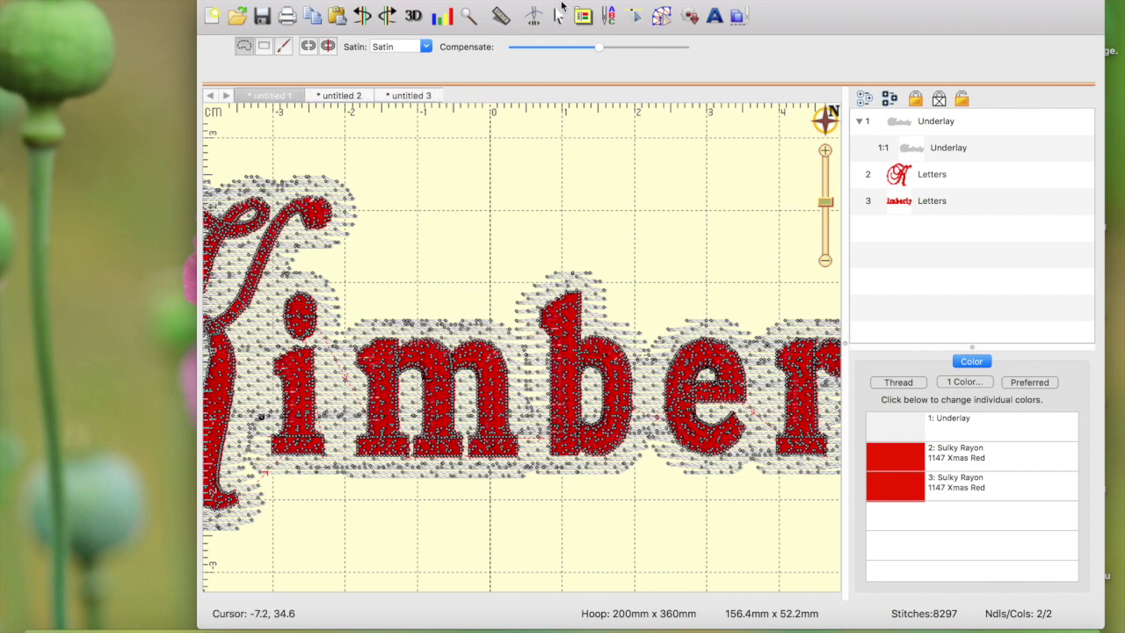
{"action": "left_click", "coordinate": [661, 16]}
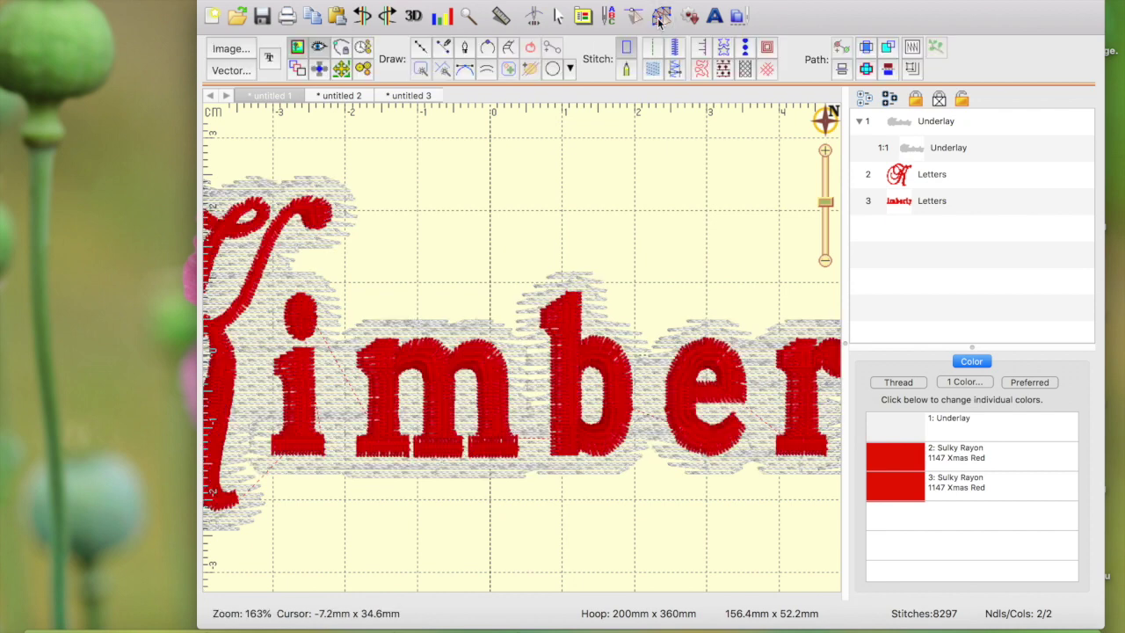
{"action": "left_click", "coordinate": [535, 428]}
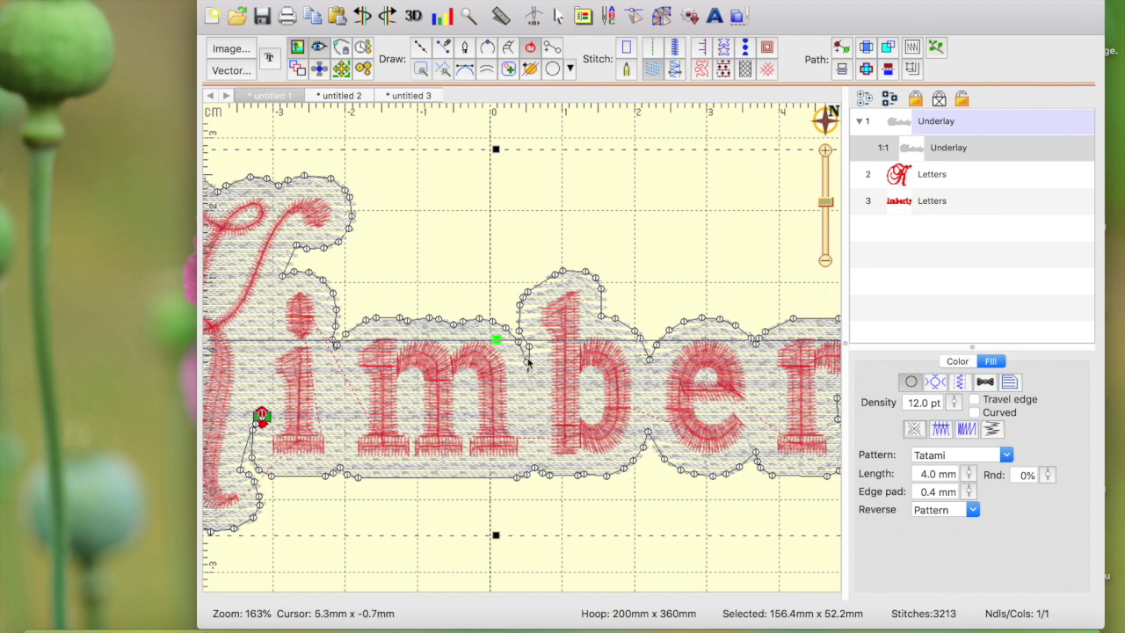
{"action": "left_click_drag", "start_coordinate": [531, 350], "coordinate": [524, 343]}
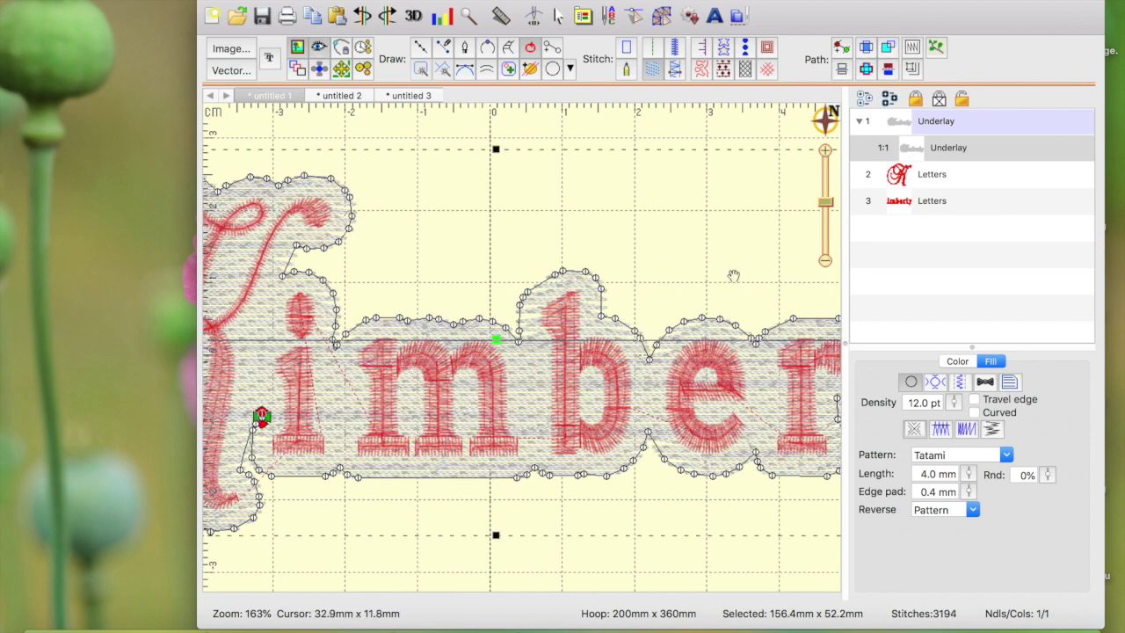
{"action": "scroll", "coordinate": [583, 263], "scroll_direction": "right", "scroll_amount": 10}
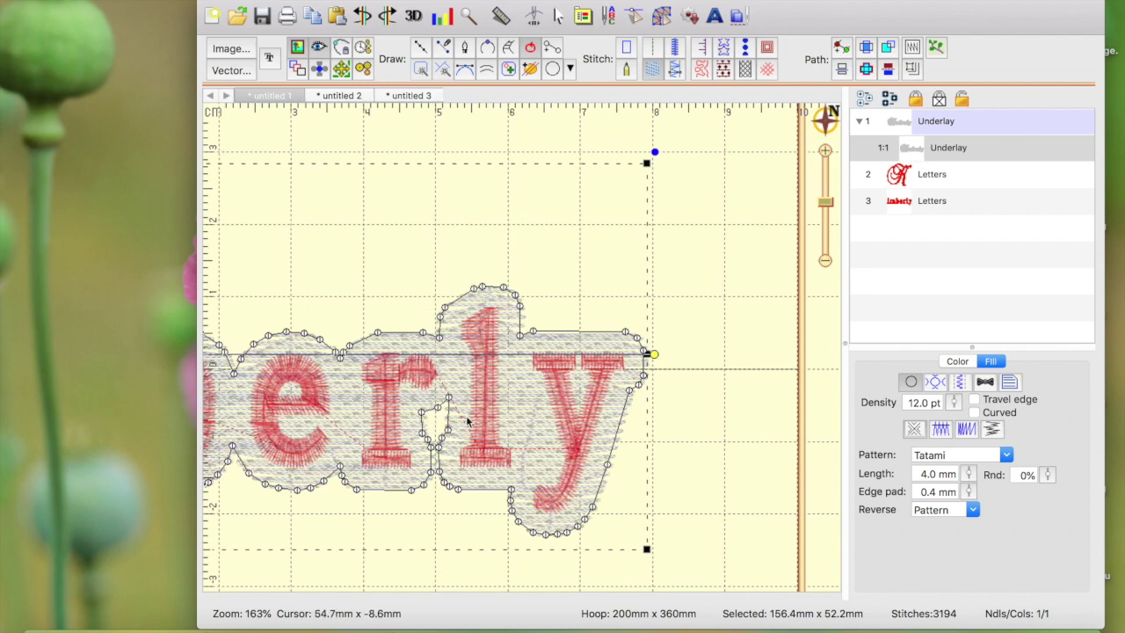
- Reshape the outline node beside the r and l, review the underlay options, and view the whole design
{"action": "left_click_drag", "start_coordinate": [450, 401], "coordinate": [432, 454]}
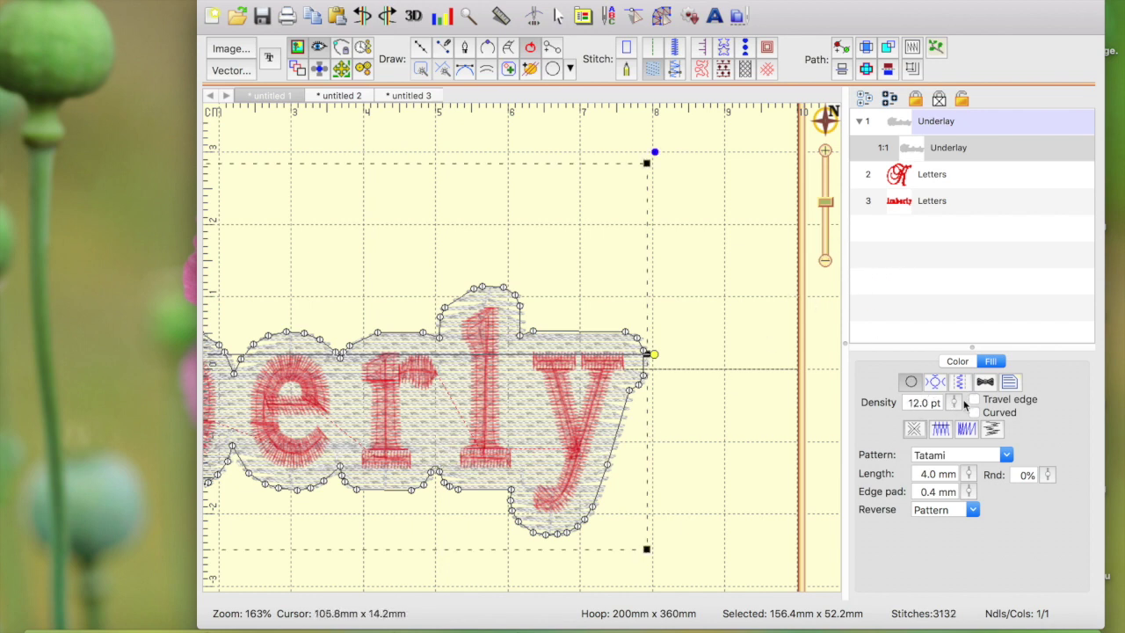
{"action": "left_click_drag", "start_coordinate": [825, 203], "coordinate": [825, 167]}
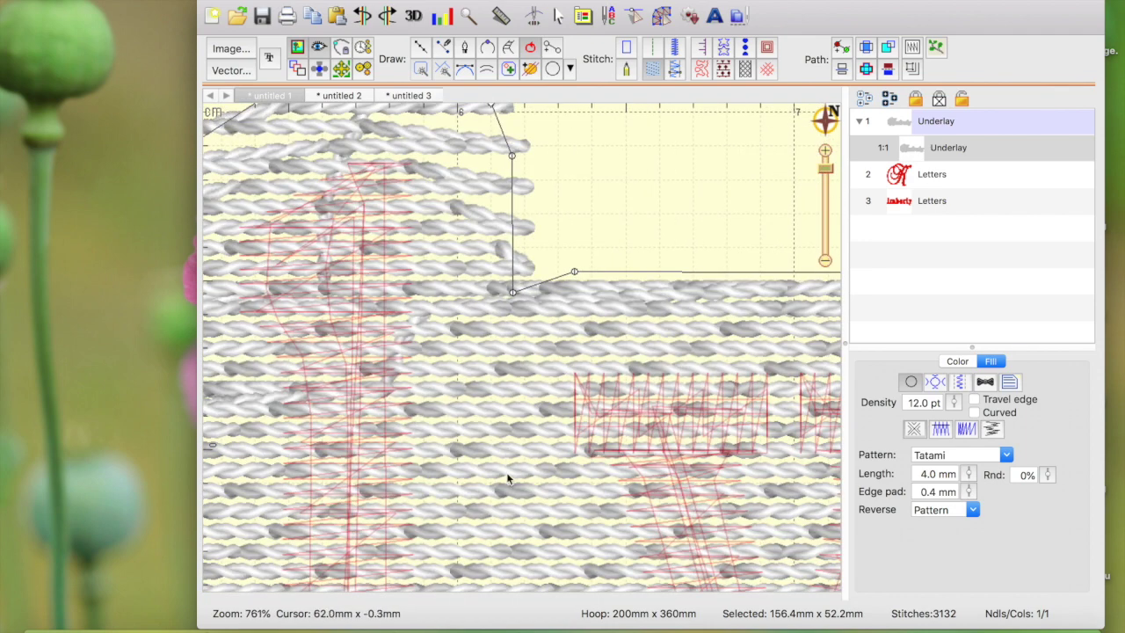
{"action": "left_click", "coordinate": [961, 385]}
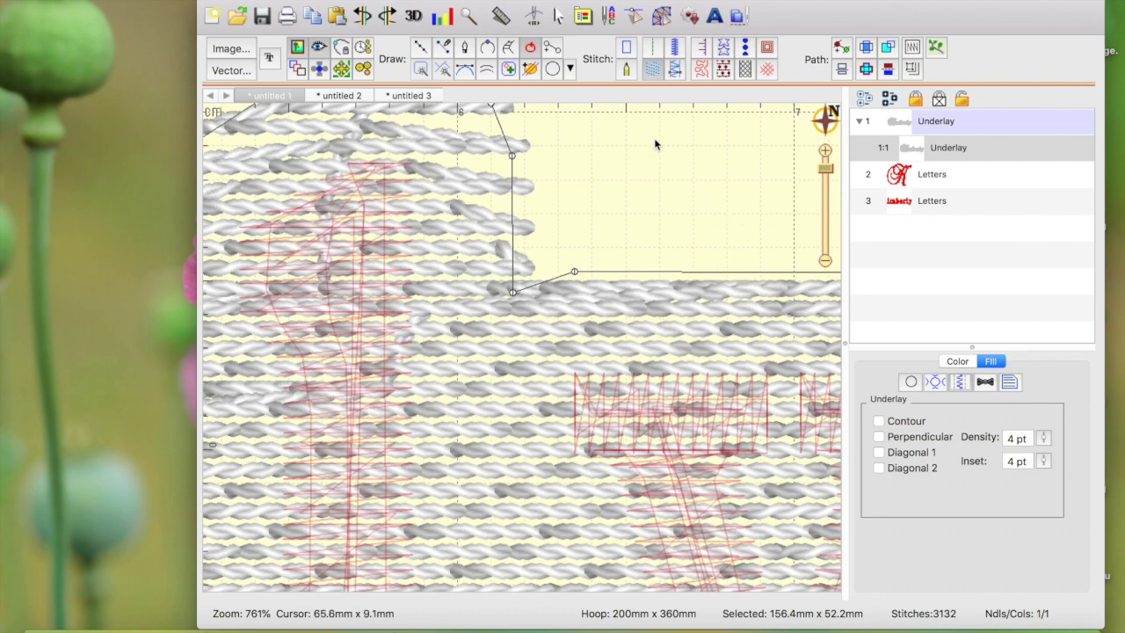
{"action": "left_click_drag", "start_coordinate": [824, 170], "coordinate": [835, 203]}
{"action": "left_click", "coordinate": [957, 361]}
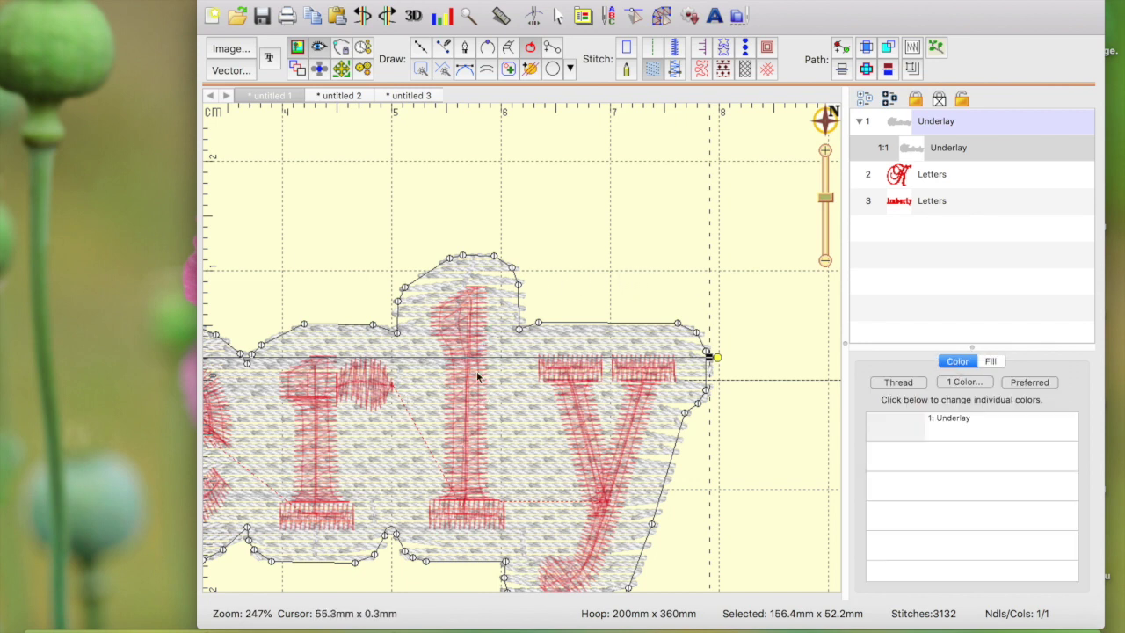
{"action": "left_click_drag", "start_coordinate": [824, 197], "coordinate": [824, 219]}
{"action": "left_click", "coordinate": [452, 155]}
{"action": "left_click_drag", "start_coordinate": [372, 515], "coordinate": [565, 511]}
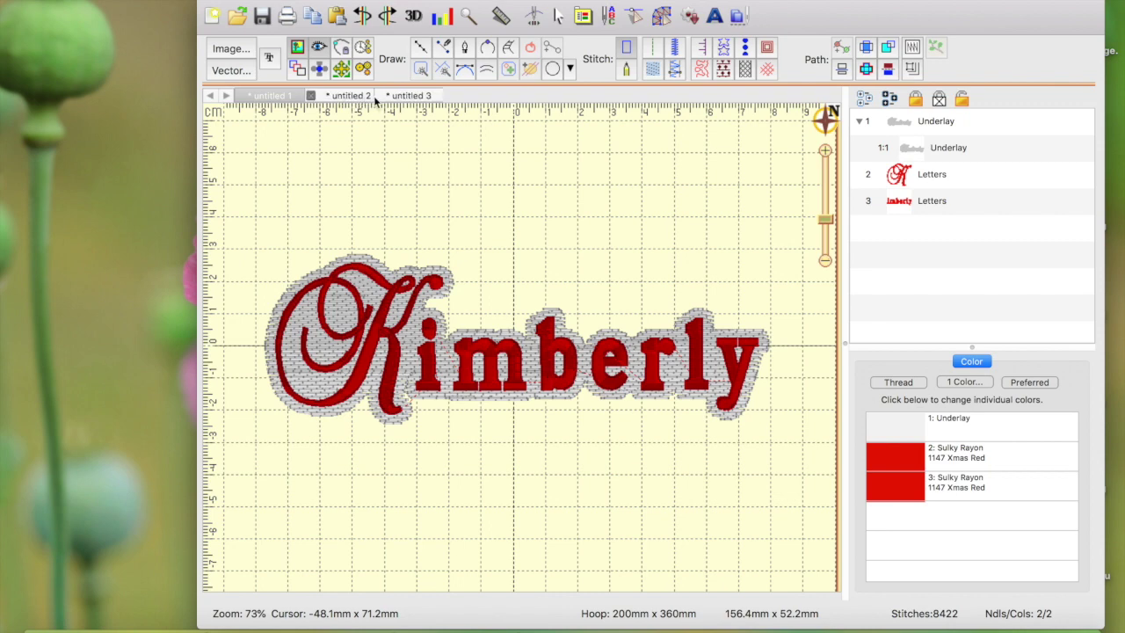
- Switch to the fuchsia Kimberly document, untitled 3, and frame the lettering
{"action": "left_click", "coordinate": [412, 99]}
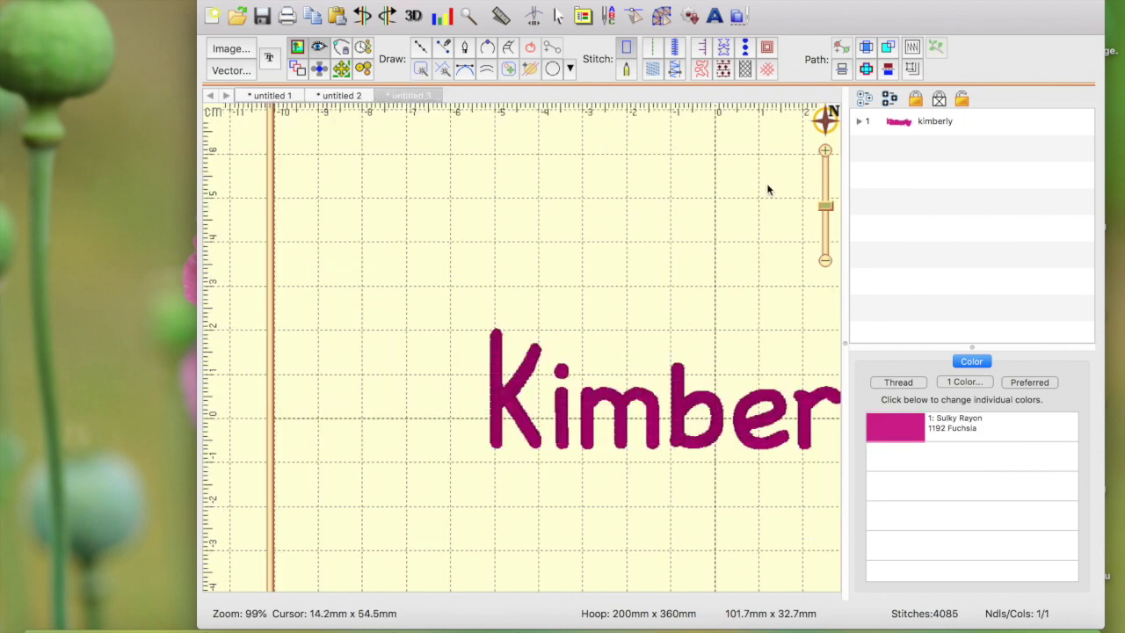
{"action": "left_click_drag", "start_coordinate": [657, 248], "coordinate": [515, 194]}
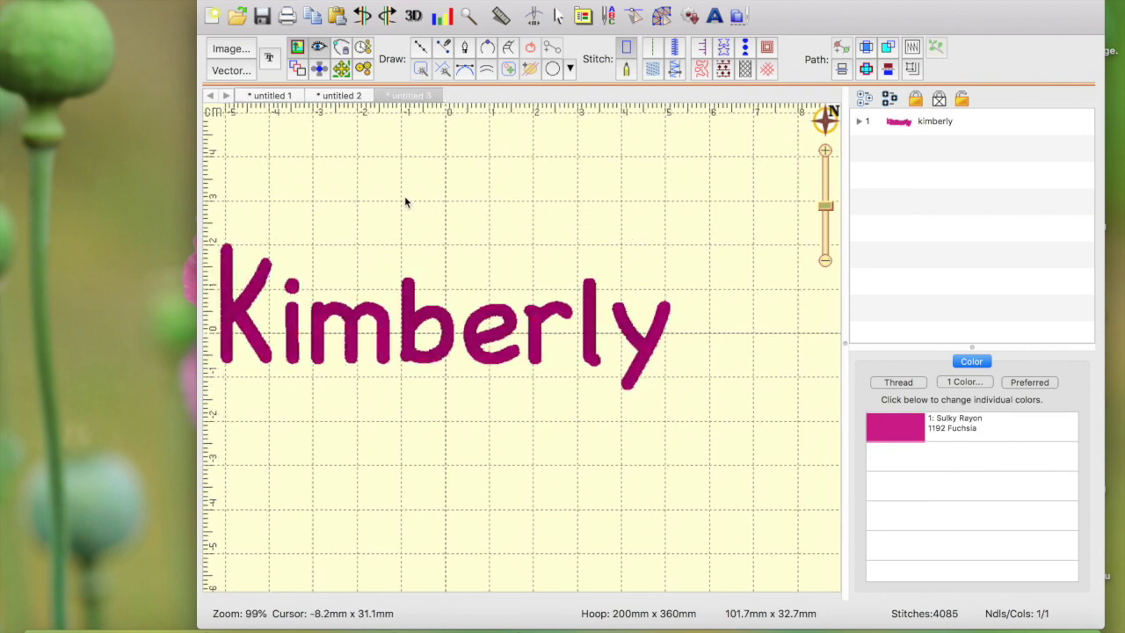
{"action": "left_click_drag", "start_coordinate": [364, 209], "coordinate": [467, 231]}
{"action": "mouse_move", "coordinate": [830, 206]}
{"action": "left_mouse_down"}
{"action": "mouse_move", "coordinate": [828, 183]}
{"action": "mouse_move", "coordinate": [829, 208]}
{"action": "left_mouse_up"}
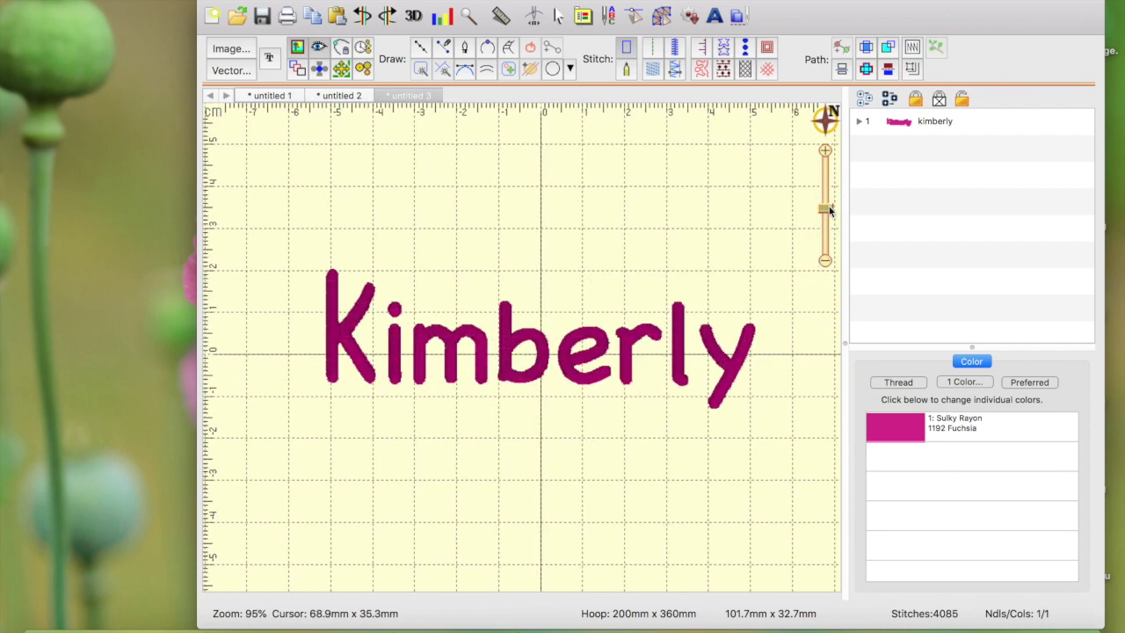
- Drag the K's red stitch end marker to its lower-right corner, then deselect
{"action": "left_click", "coordinate": [356, 364]}
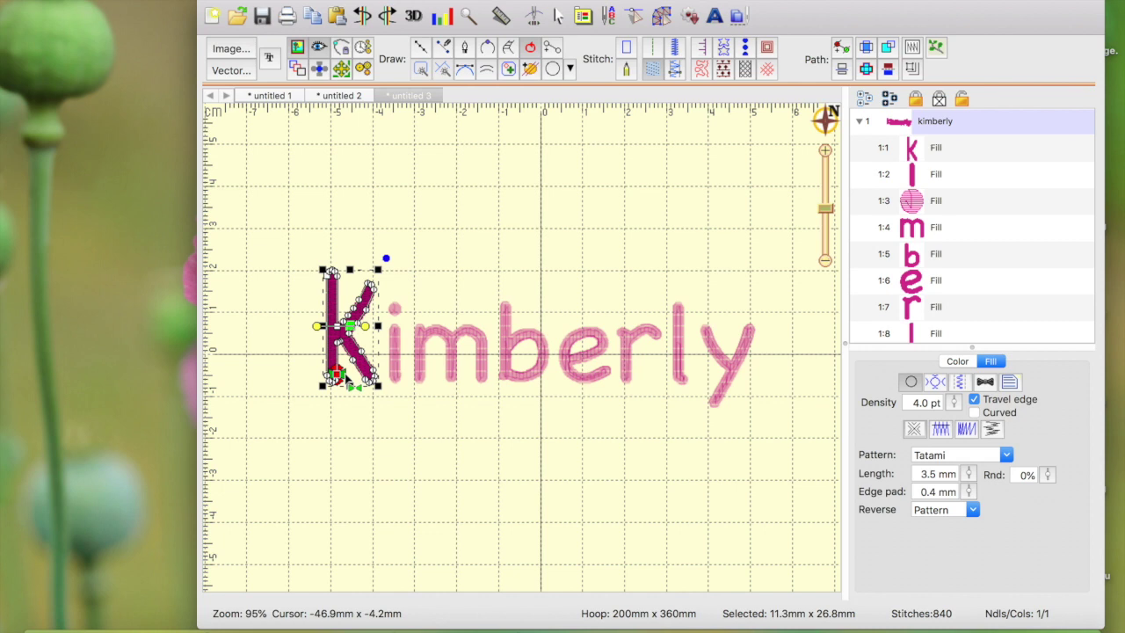
{"action": "left_click_drag", "start_coordinate": [338, 374], "coordinate": [397, 393]}
{"action": "left_click", "coordinate": [397, 376]}
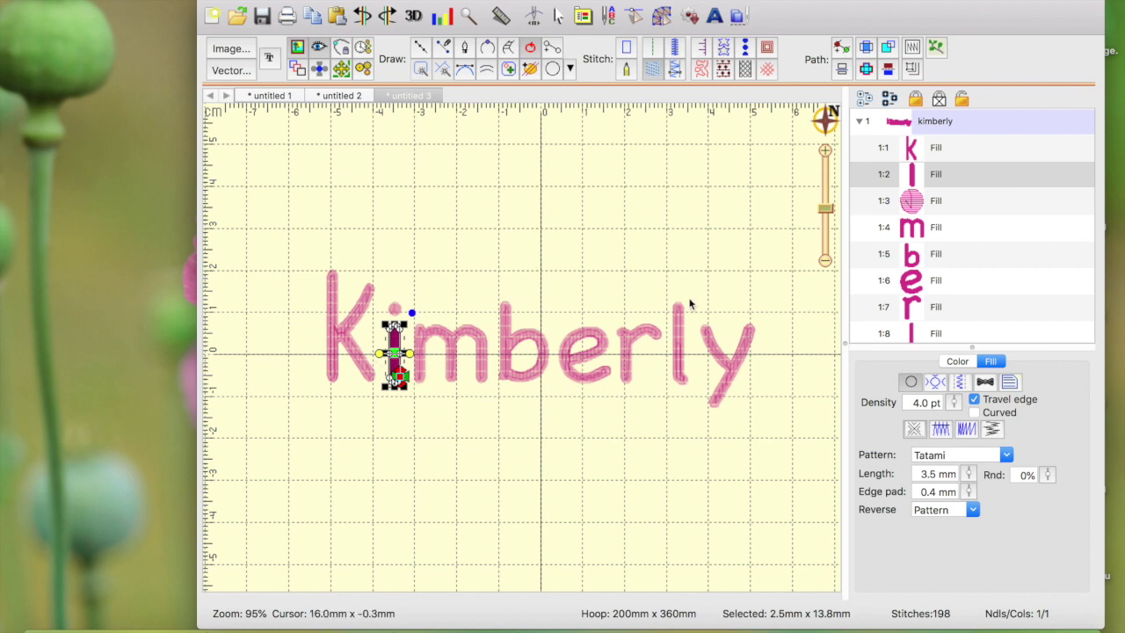
{"action": "left_click", "coordinate": [621, 264]}
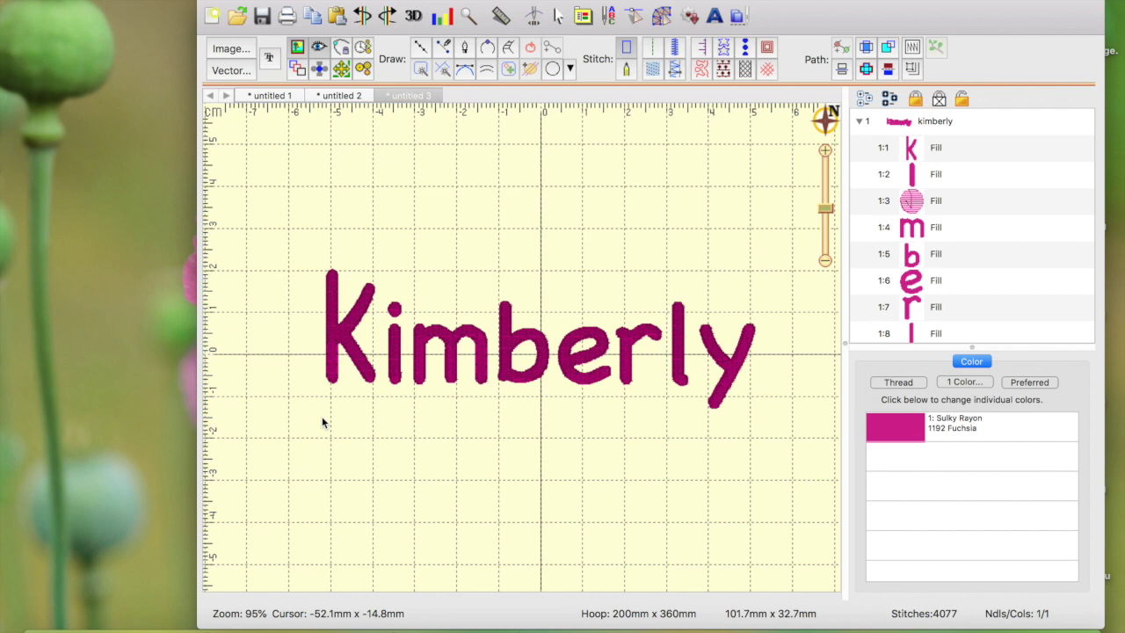
- Copy the Kimberly design and select all letter objects, rows 1:1–1:9
{"action": "key", "text": "super+a"}
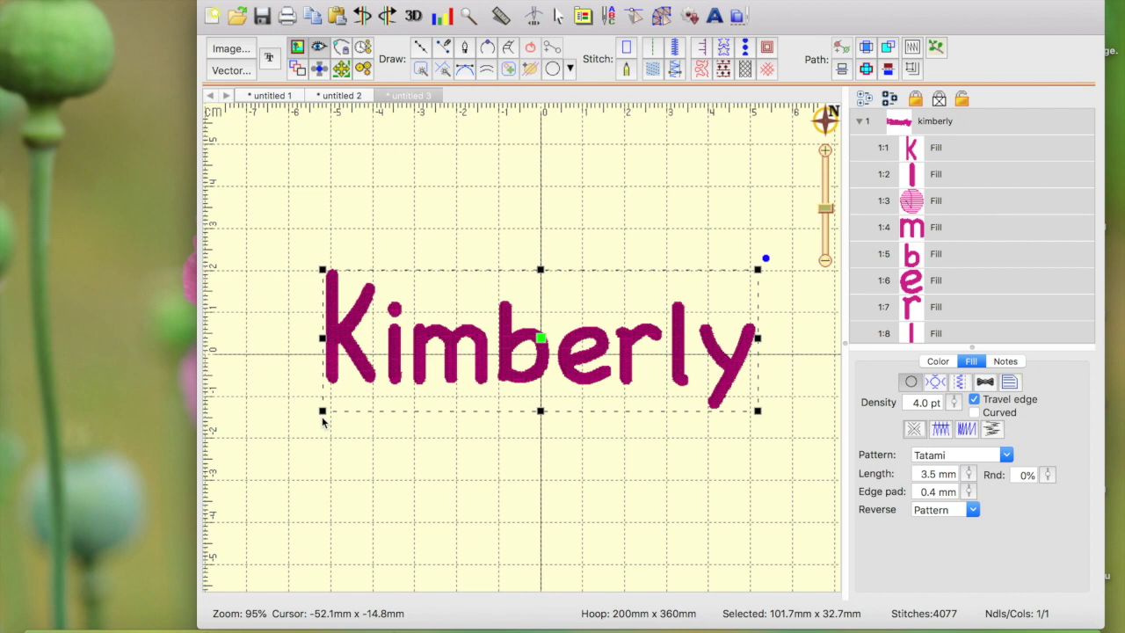
{"action": "key", "text": "super+v"}
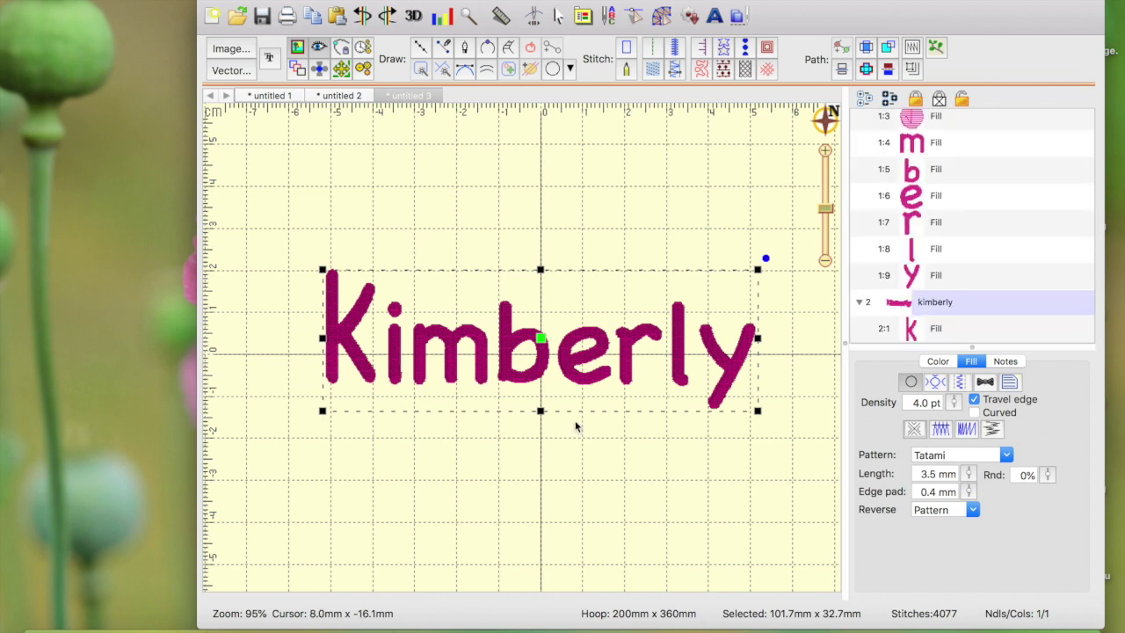
{"action": "scroll", "coordinate": [878, 180], "scroll_direction": "up", "scroll_amount": 3}
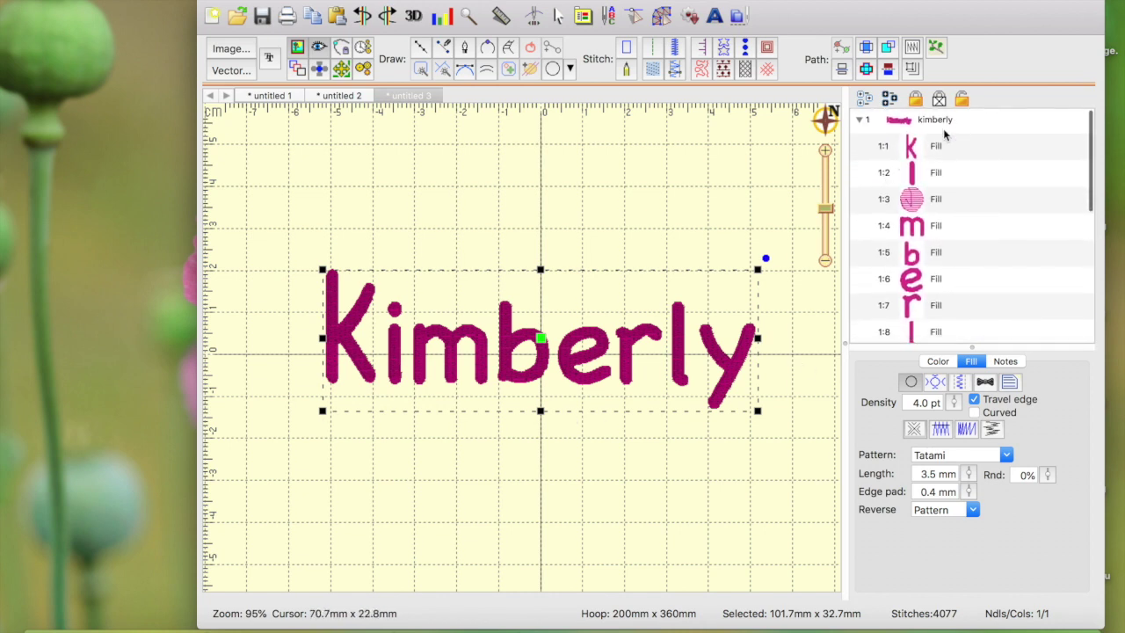
{"action": "left_click", "coordinate": [911, 133]}
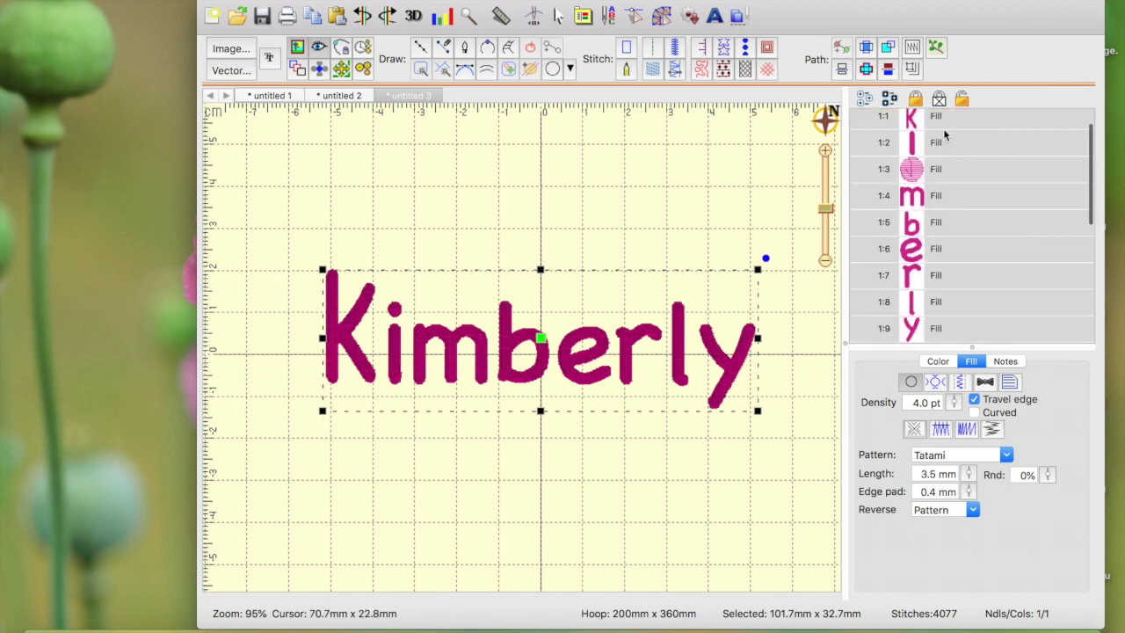
- Inflate the letters with a 5.0 mm outline and Remove holes checked
{"action": "left_click", "coordinate": [911, 70]}
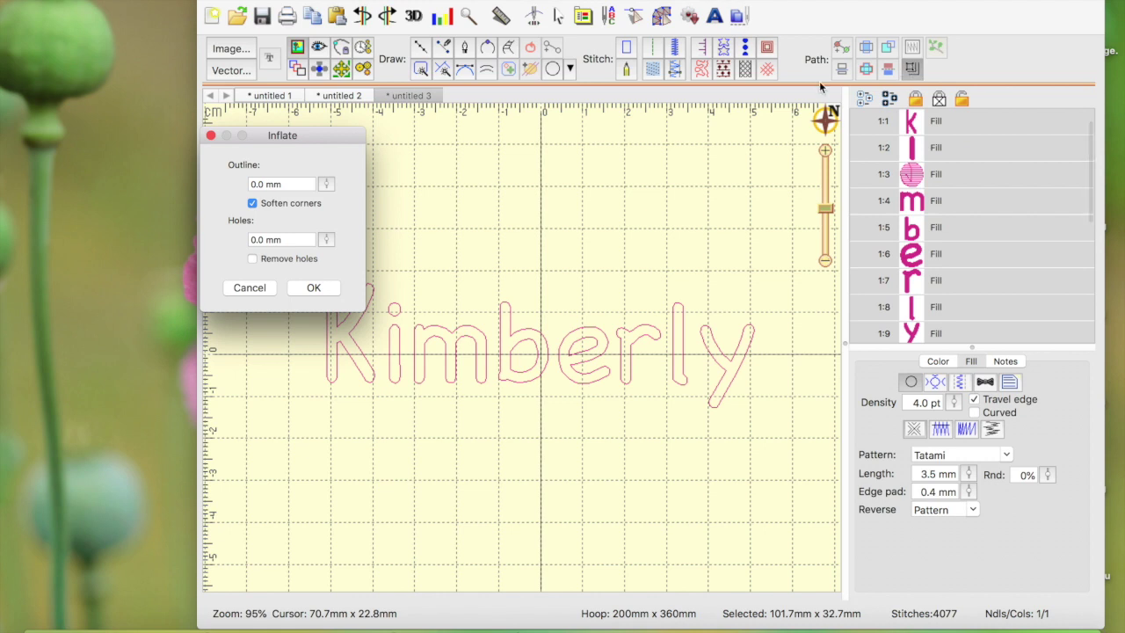
{"action": "left_click", "coordinate": [253, 258]}
{"action": "left_click_drag", "start_coordinate": [329, 184], "coordinate": [330, 149]}
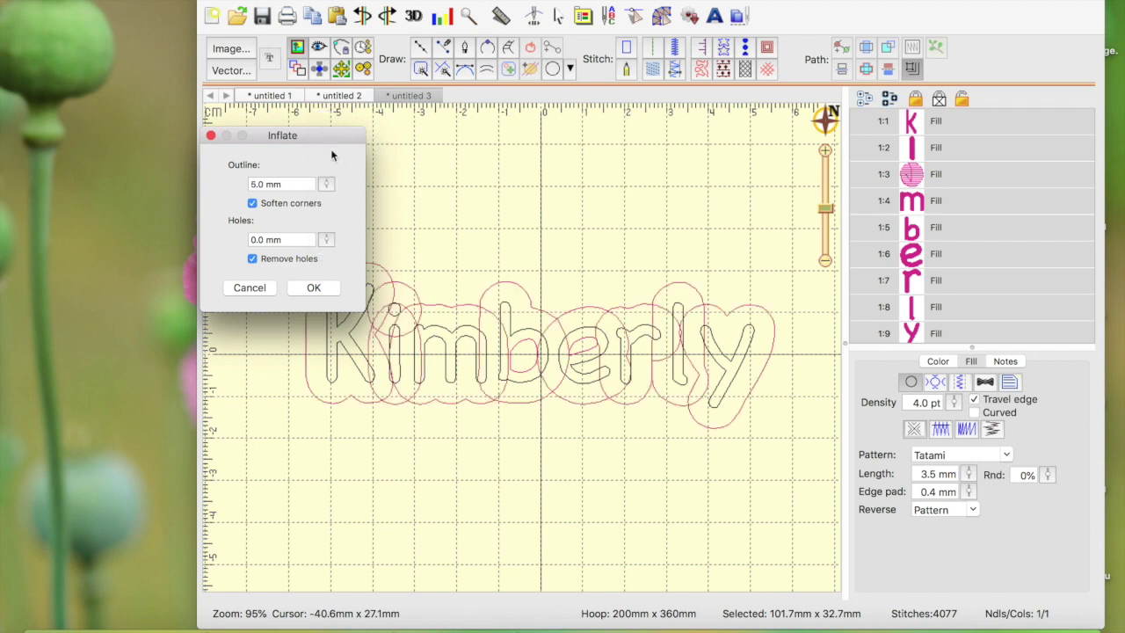
{"action": "left_click", "coordinate": [320, 294]}
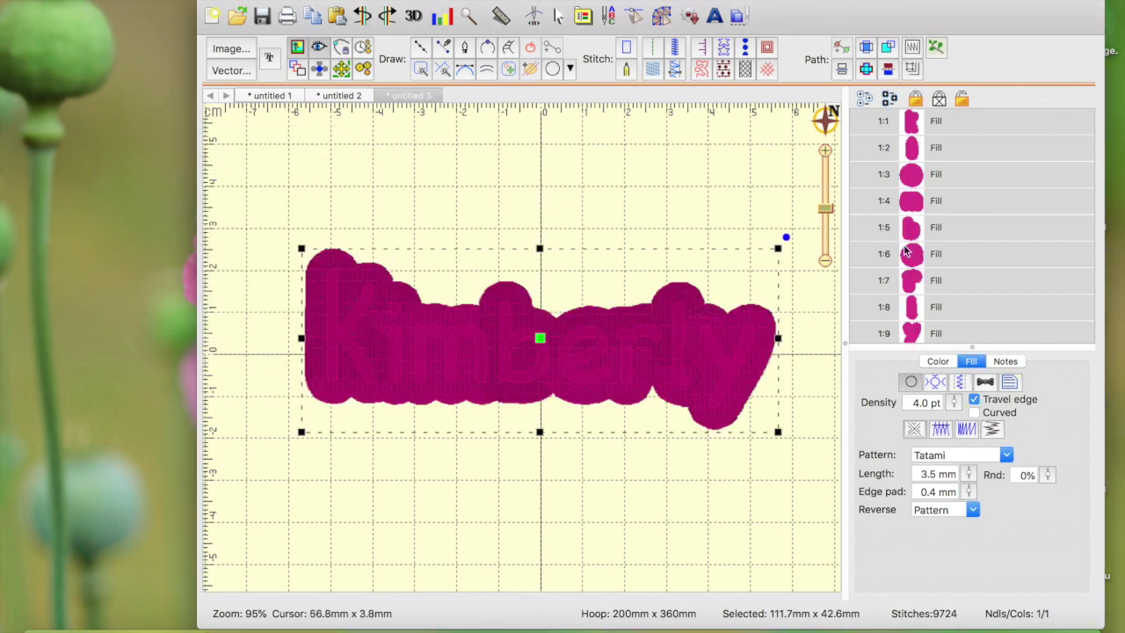
- Select inflated pieces 1:1–1:9 and merge them with Path > Union
{"action": "scroll", "coordinate": [981, 195], "scroll_direction": "up", "scroll_amount": 1}
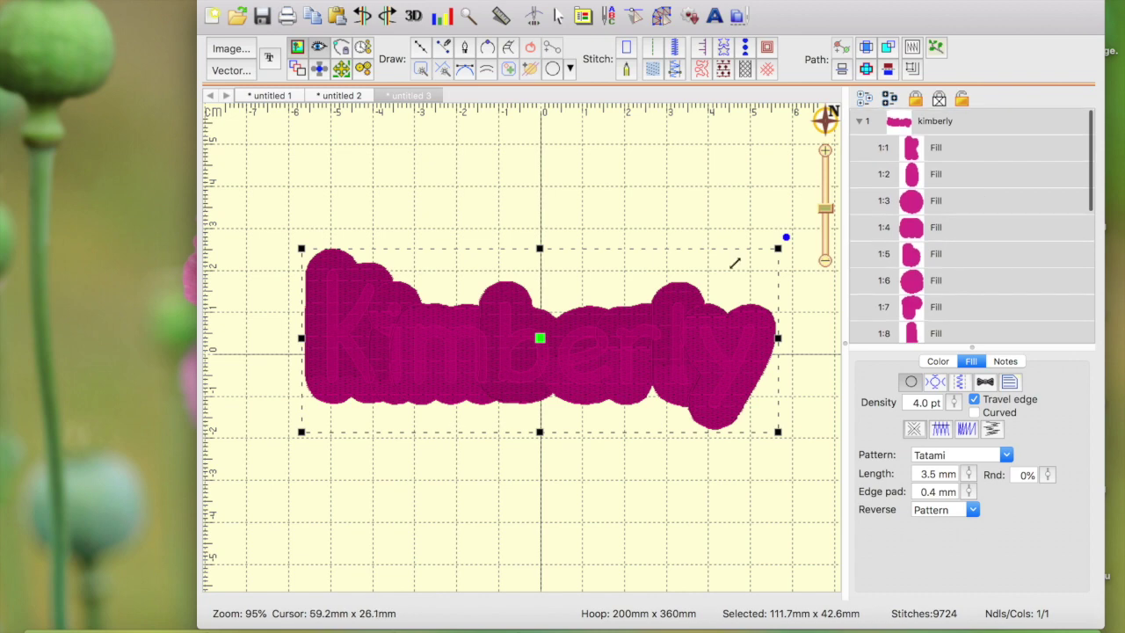
{"action": "left_click", "coordinate": [940, 149]}
{"action": "left_click", "coordinate": [933, 181]}
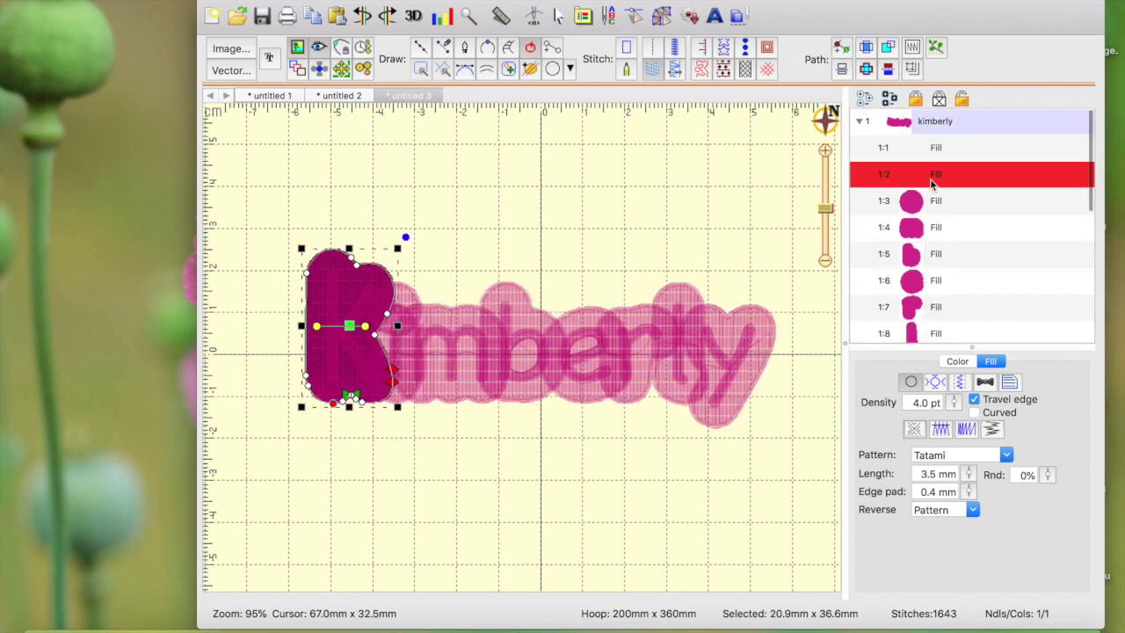
{"action": "left_click", "coordinate": [932, 202]}
{"action": "left_click", "coordinate": [937, 156]}
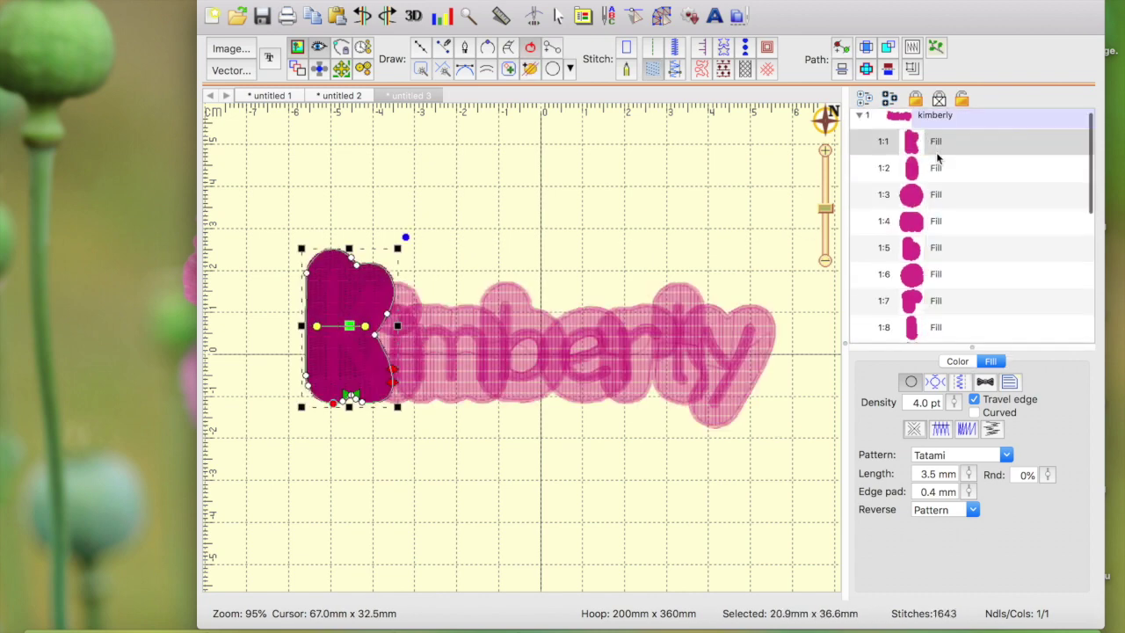
{"action": "scroll", "coordinate": [934, 159], "scroll_direction": "down", "scroll_amount": 4}
{"action": "left_click", "coordinate": [924, 250], "text": "shift"}
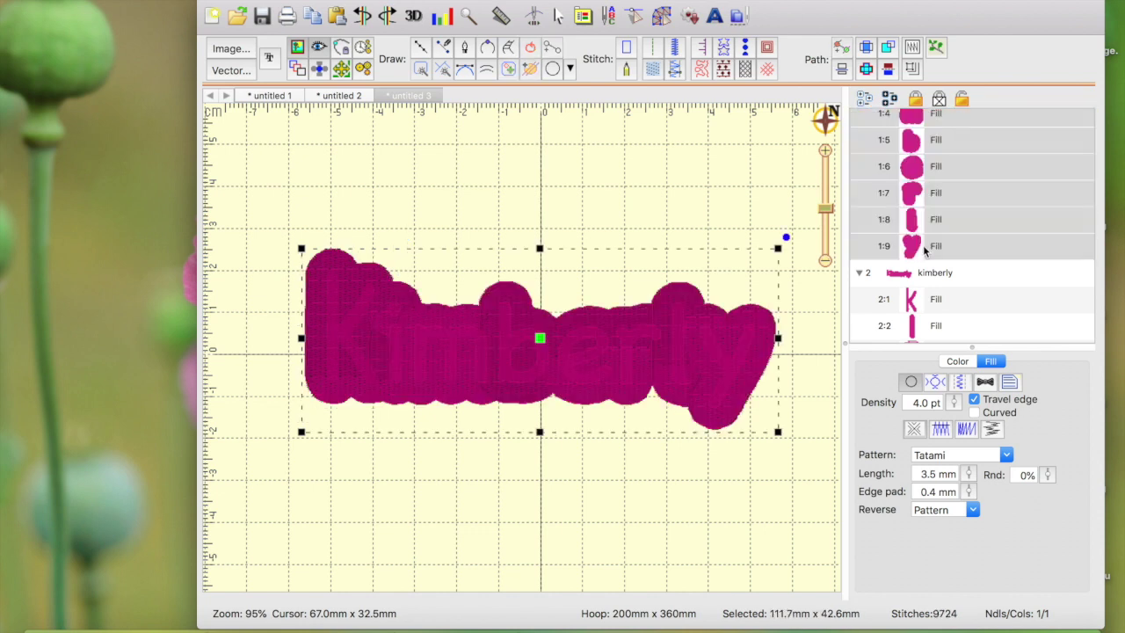
{"action": "scroll", "coordinate": [1008, 292], "scroll_direction": "down", "scroll_amount": 3}
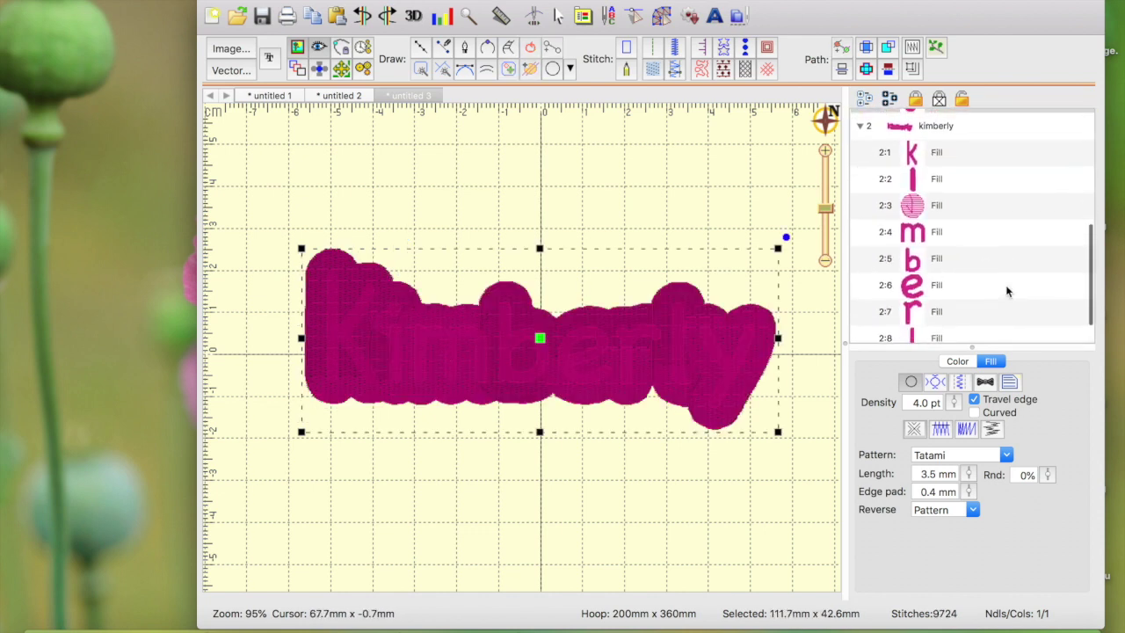
{"action": "scroll", "coordinate": [1002, 291], "scroll_direction": "up", "scroll_amount": 3}
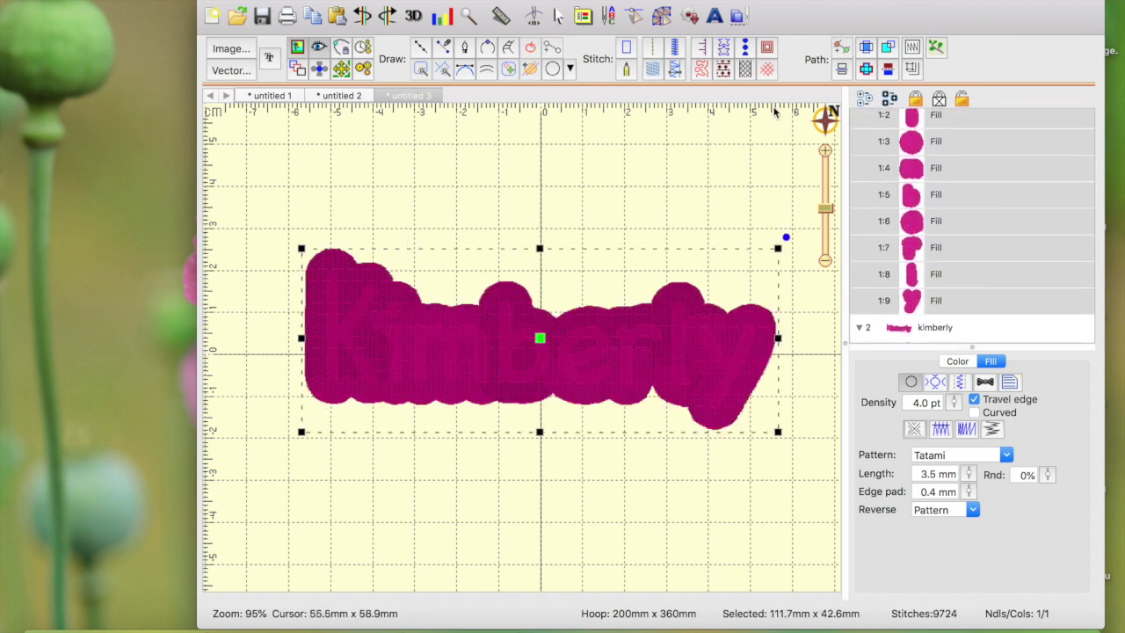
{"action": "left_click", "coordinate": [865, 70]}
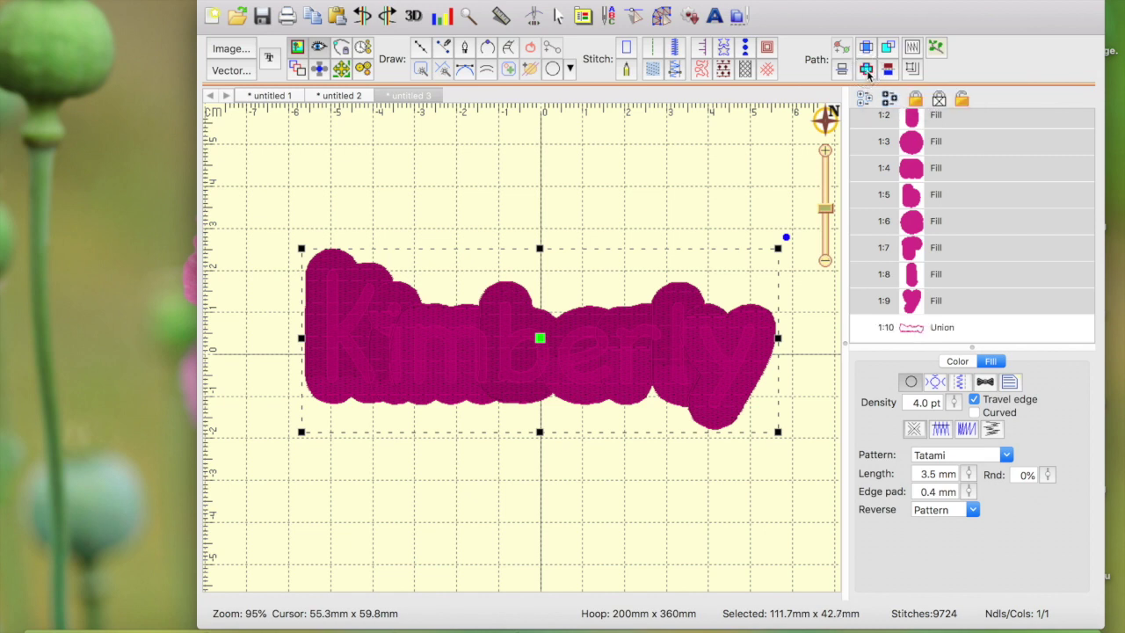
- Remove the leftover separate inflated pieces, keeping the merged Union outline selected
{"action": "left_click", "coordinate": [923, 303]}
{"action": "scroll", "coordinate": [947, 166], "scroll_direction": "up", "scroll_amount": 3}
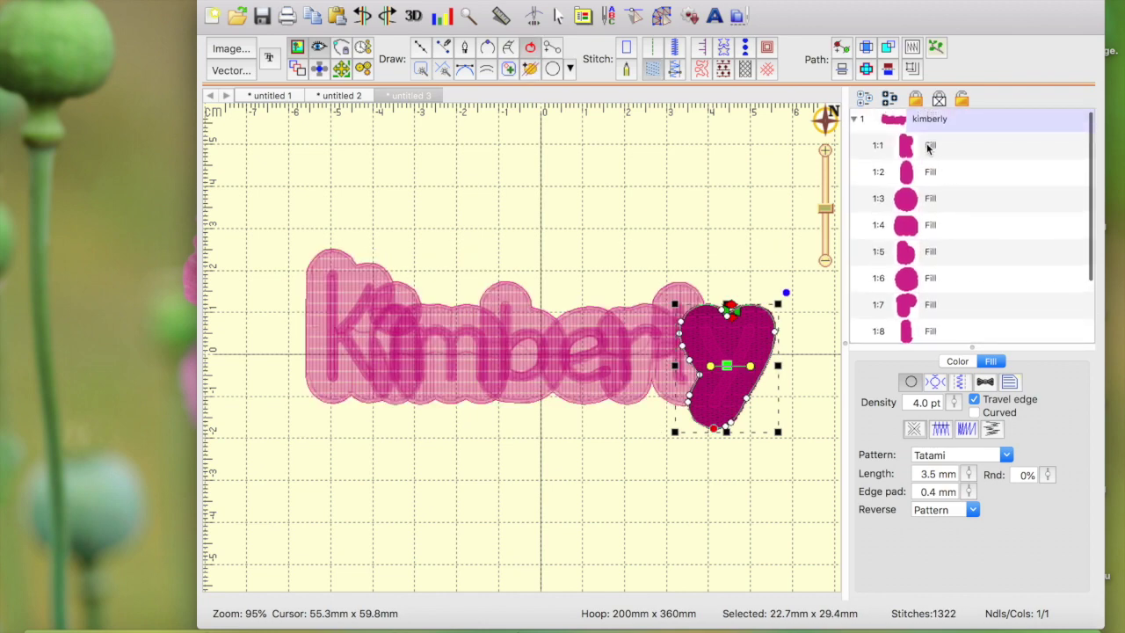
{"action": "scroll", "coordinate": [927, 148], "scroll_direction": "down", "scroll_amount": 1}
{"action": "key", "text": "super+z"}
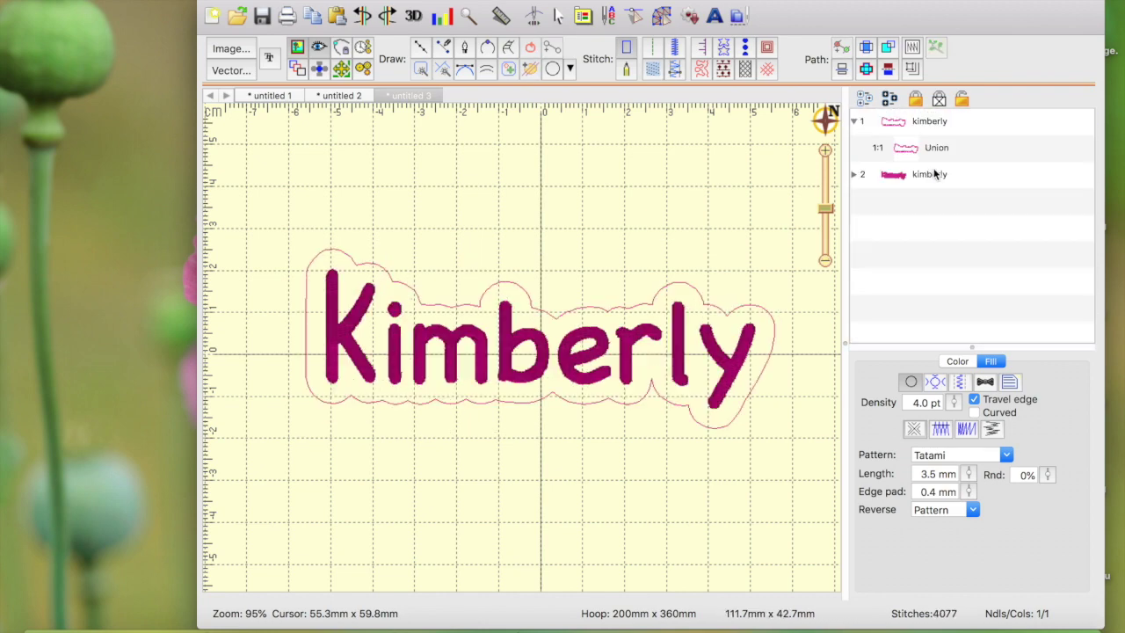
{"action": "left_click", "coordinate": [905, 147]}
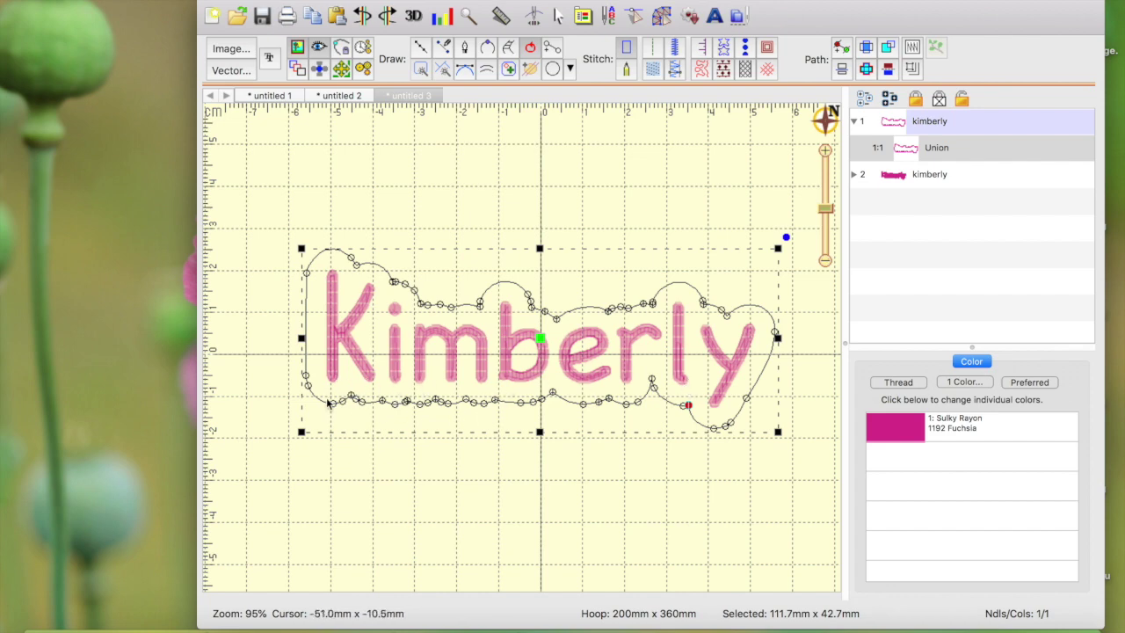
- Convert the Union outline to a Tatami fill at 12 pt density and check its underlay
{"action": "left_click", "coordinate": [652, 71]}
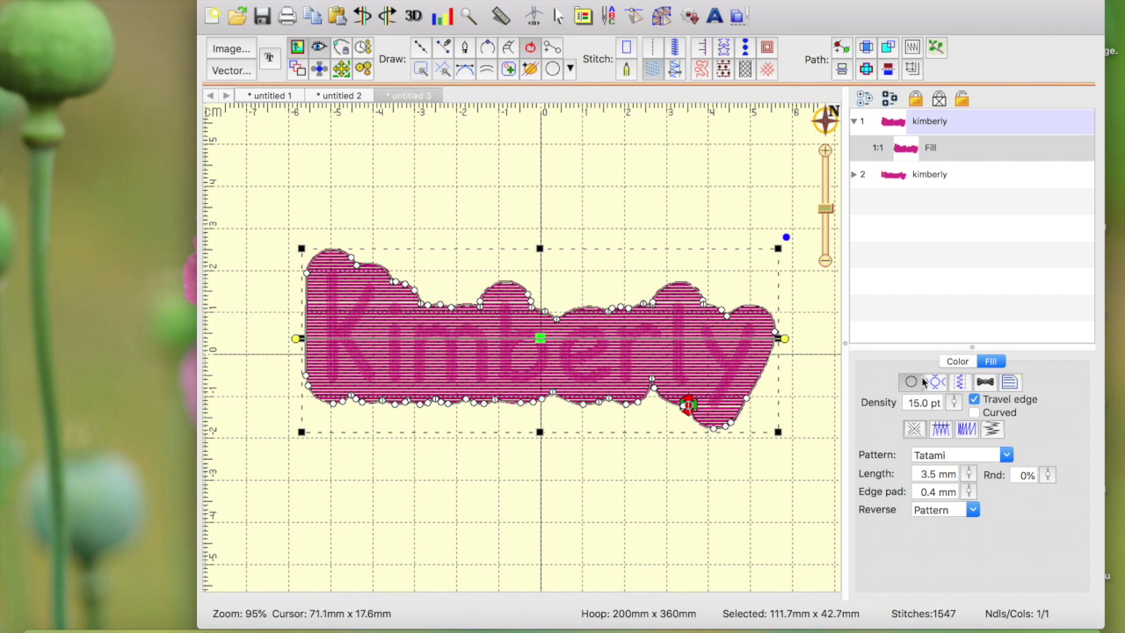
{"action": "left_click_drag", "start_coordinate": [957, 403], "coordinate": [956, 436]}
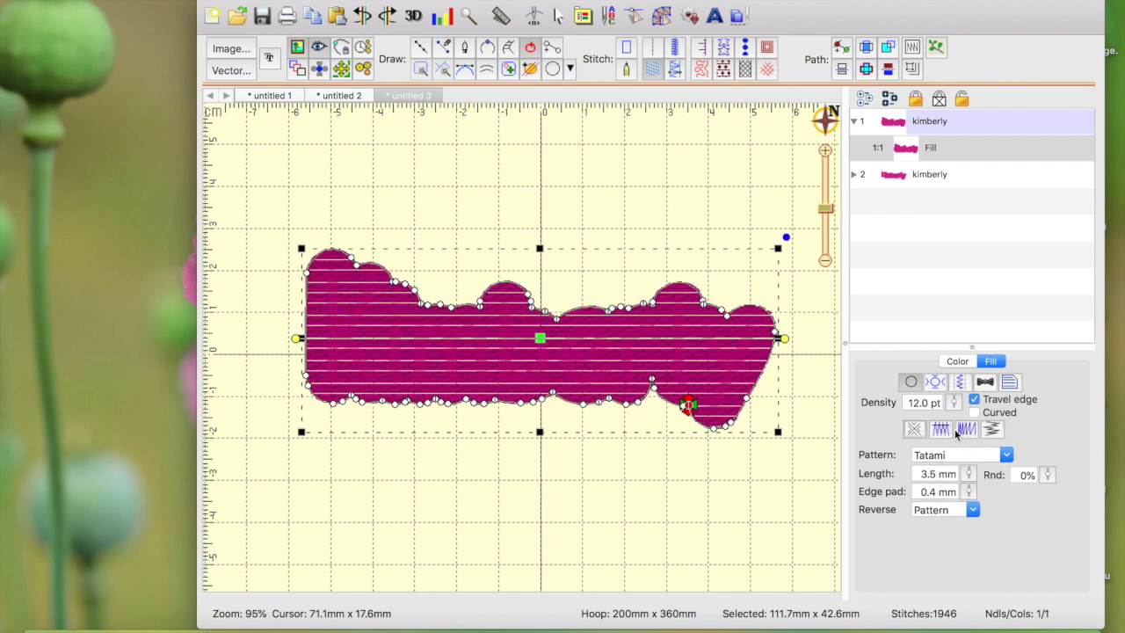
{"action": "left_click", "coordinate": [961, 384]}
{"action": "left_click", "coordinate": [740, 553]}
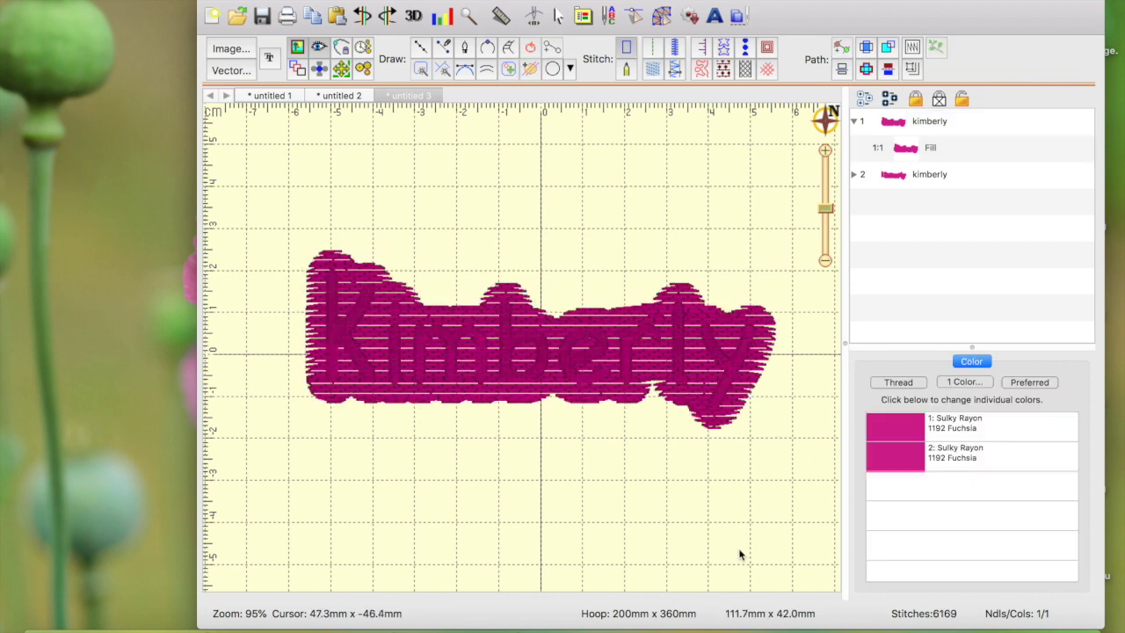
- Set the backing fill's thread to Sulky Rayon 1001 Bright White
{"action": "left_click", "coordinate": [918, 151]}
{"action": "left_click", "coordinate": [956, 368]}
{"action": "left_click", "coordinate": [896, 428]}
{"action": "left_click", "coordinate": [502, 283]}
{"action": "left_click", "coordinate": [434, 301]}
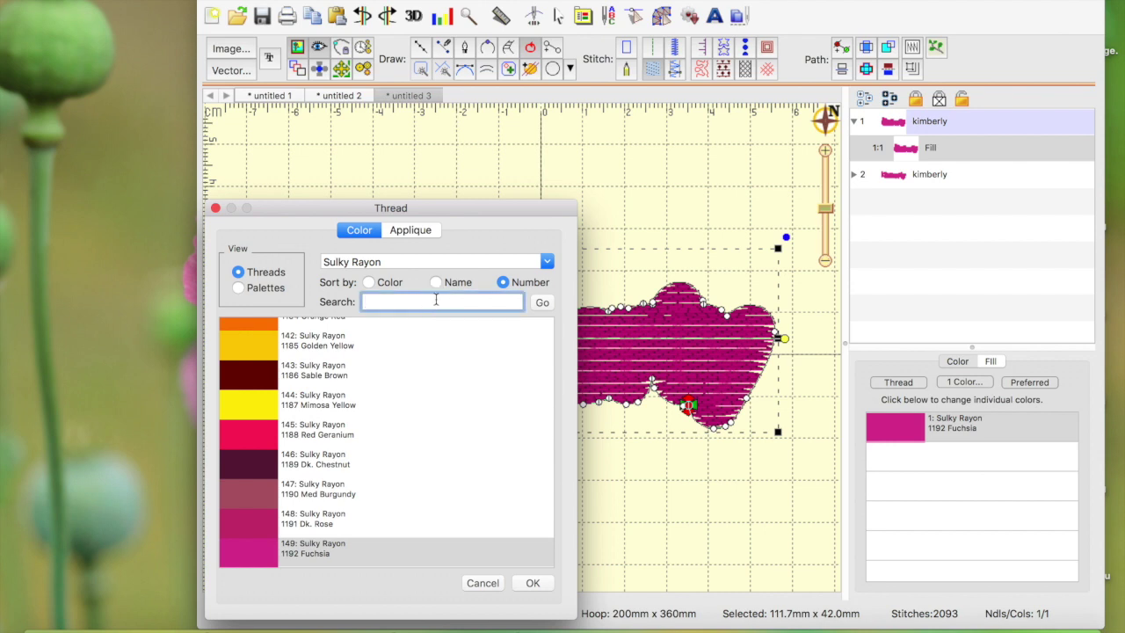
{"action": "left_click", "coordinate": [541, 303]}
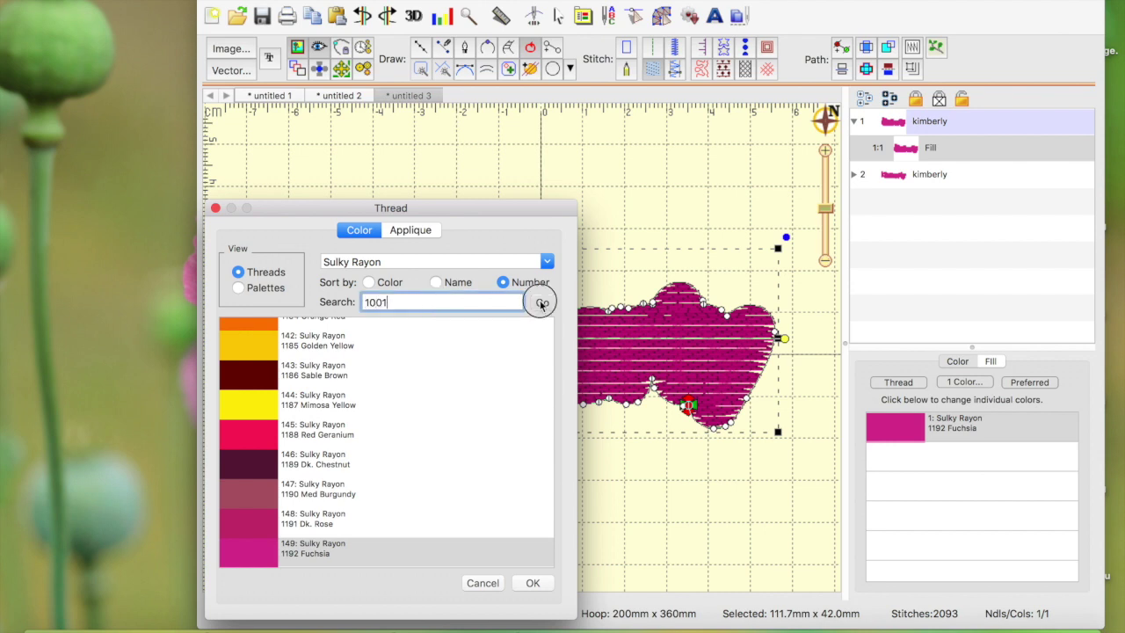
{"action": "left_click", "coordinate": [533, 583]}
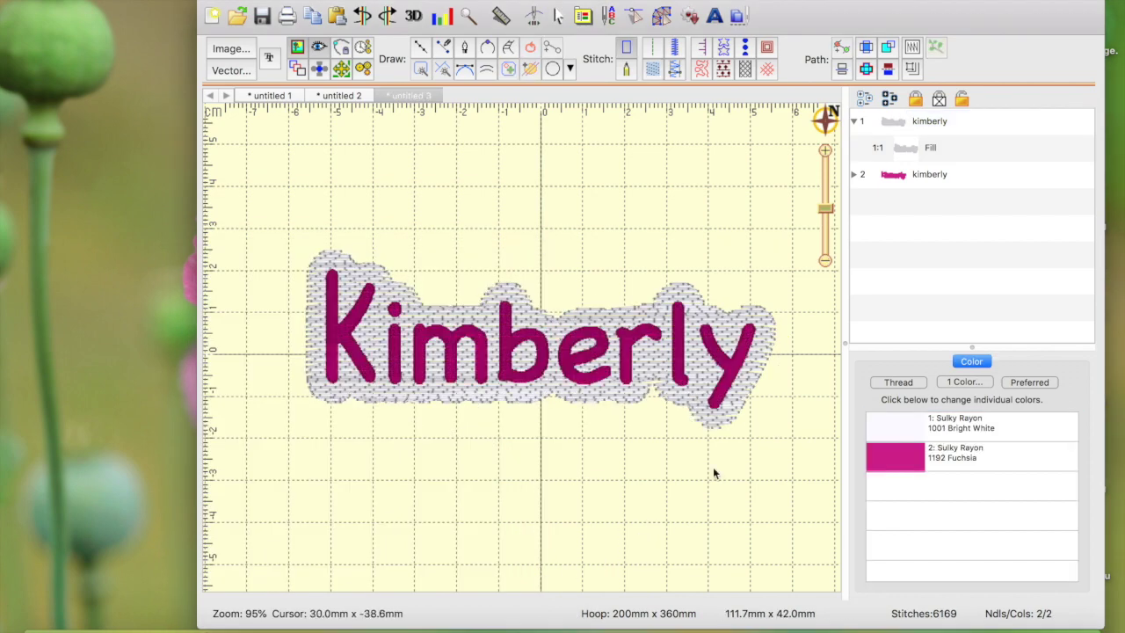
- Inspect the stitches up close, then switch to the red script untitled 1 design
{"action": "left_click_drag", "start_coordinate": [825, 208], "coordinate": [826, 193]}
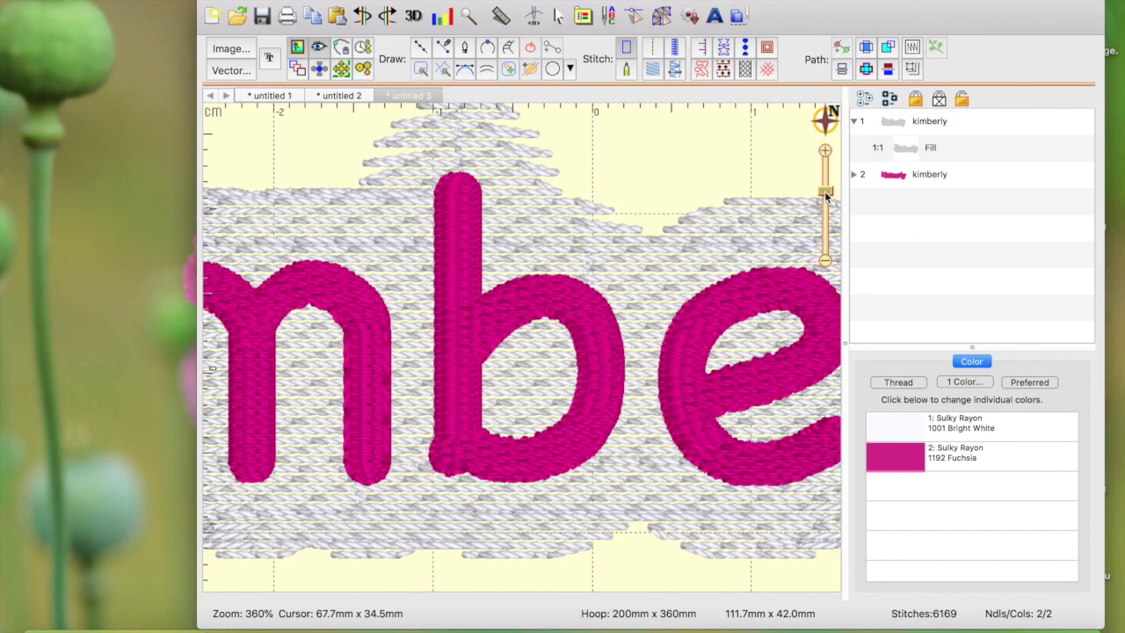
{"action": "left_click_drag", "start_coordinate": [826, 195], "coordinate": [826, 211]}
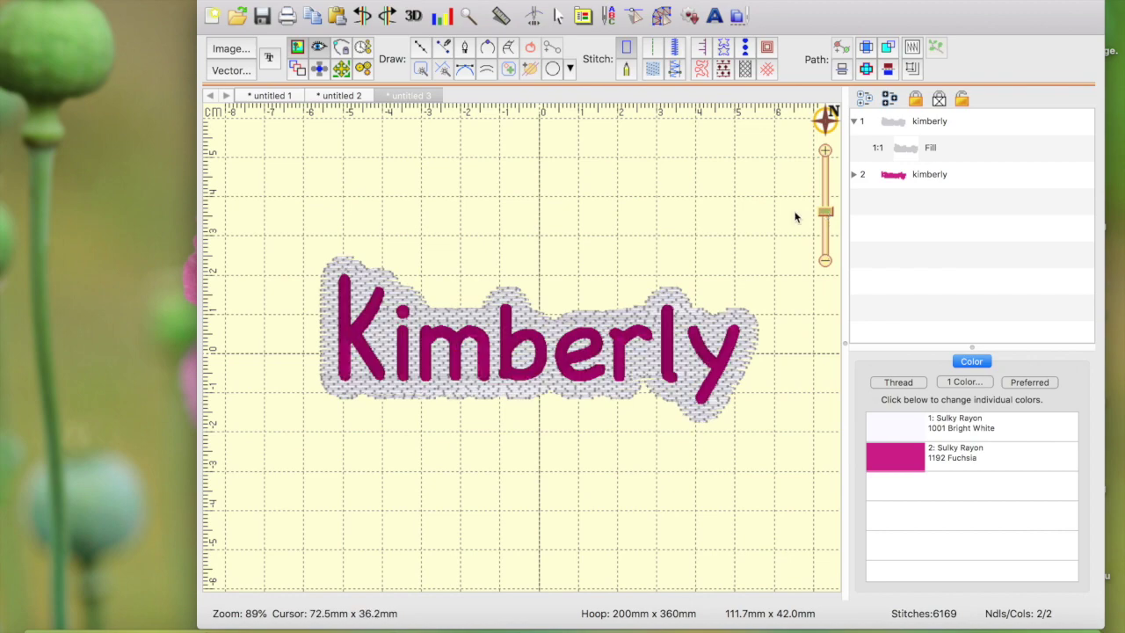
{"action": "left_click", "coordinate": [276, 95]}
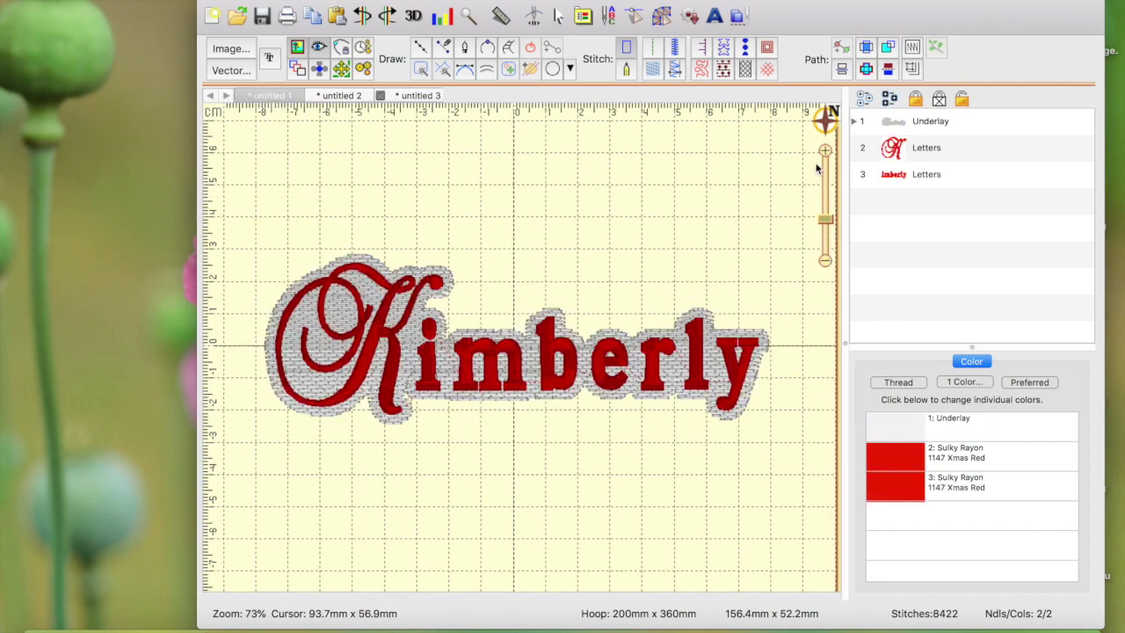
- Flip through the document tabs and settle on untitled 2's plain red script Kimberly
{"action": "mouse_move", "coordinate": [831, 225]}
{"action": "left_mouse_down"}
{"action": "mouse_move", "coordinate": [829, 182]}
{"action": "mouse_move", "coordinate": [831, 229]}
{"action": "left_mouse_up"}
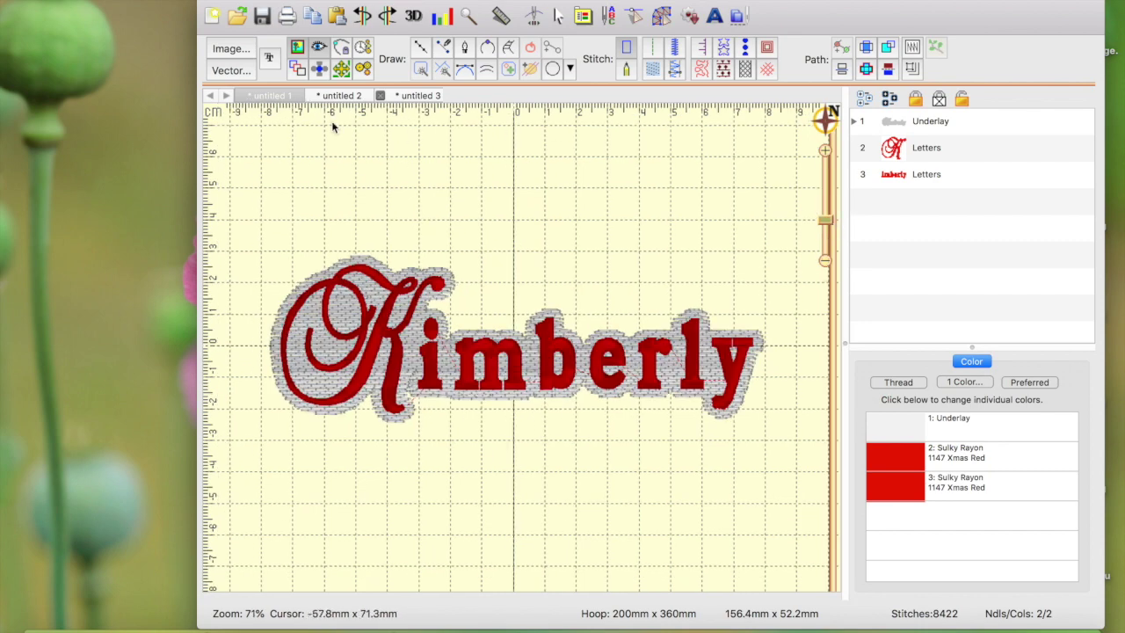
{"action": "left_click", "coordinate": [352, 95]}
{"action": "left_click", "coordinate": [409, 95]}
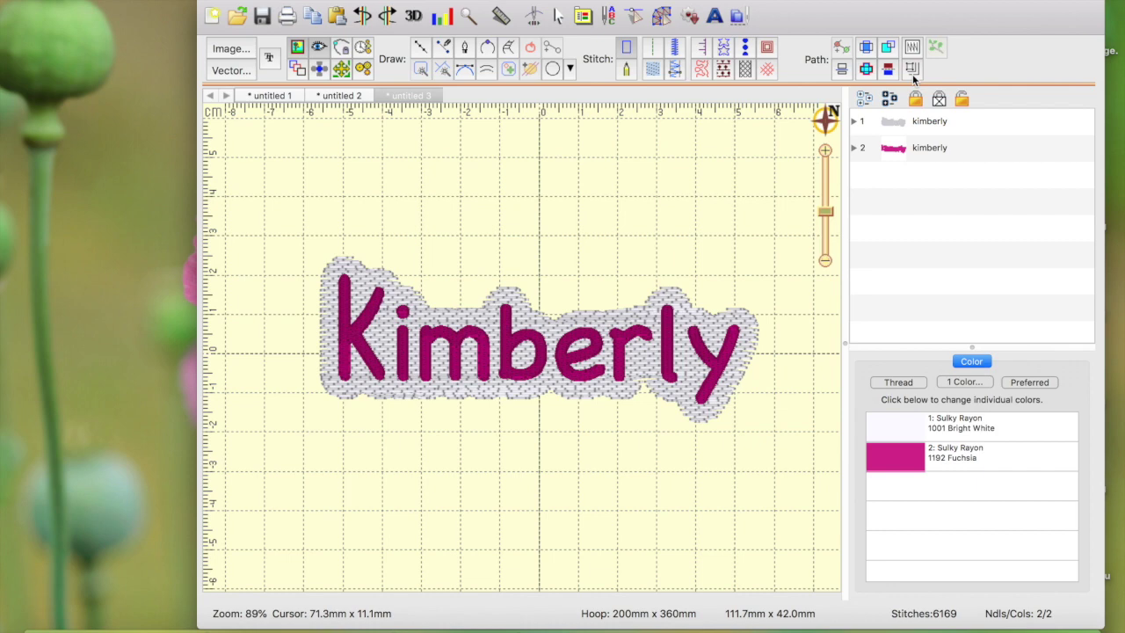
{"action": "left_click", "coordinate": [347, 98]}
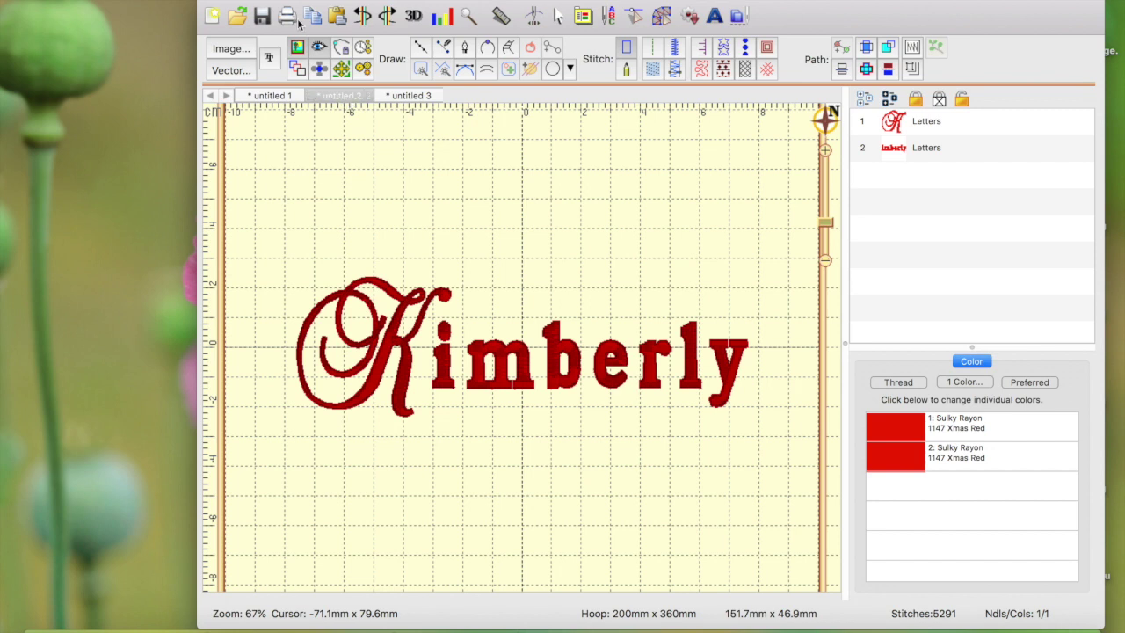
- Begin a new white curve outline left of the K and trace it across the tops of Kimberly
{"action": "left_click", "coordinate": [423, 51]}
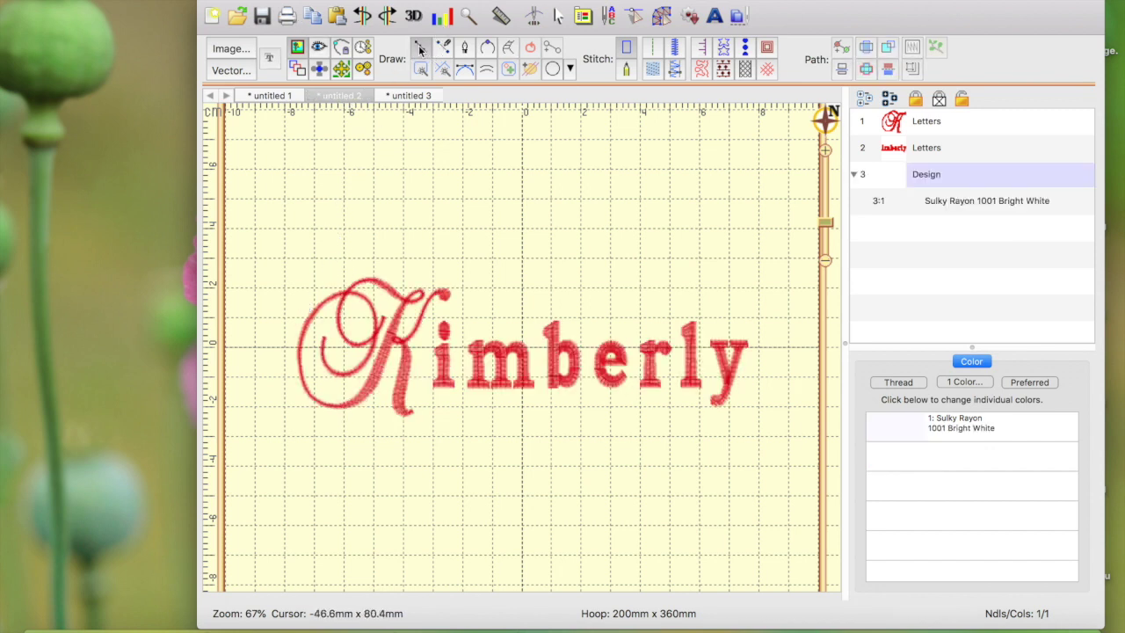
{"action": "left_click", "coordinate": [298, 303]}
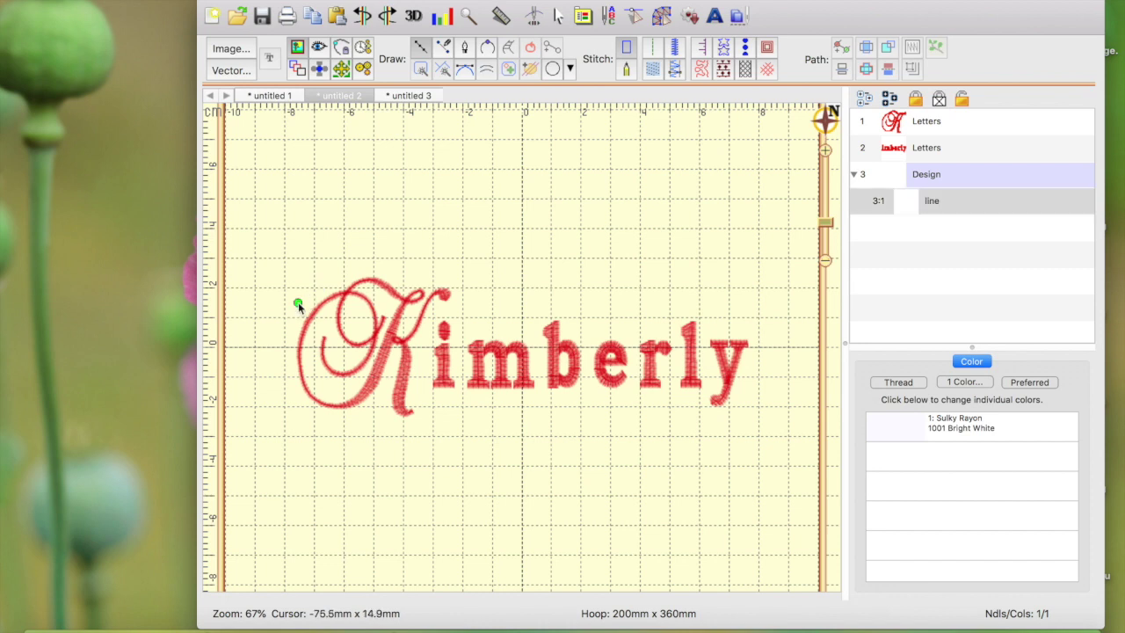
{"action": "left_click", "coordinate": [360, 254]}
{"action": "left_click", "coordinate": [446, 256]}
{"action": "left_click", "coordinate": [471, 303]}
{"action": "left_click", "coordinate": [520, 317]}
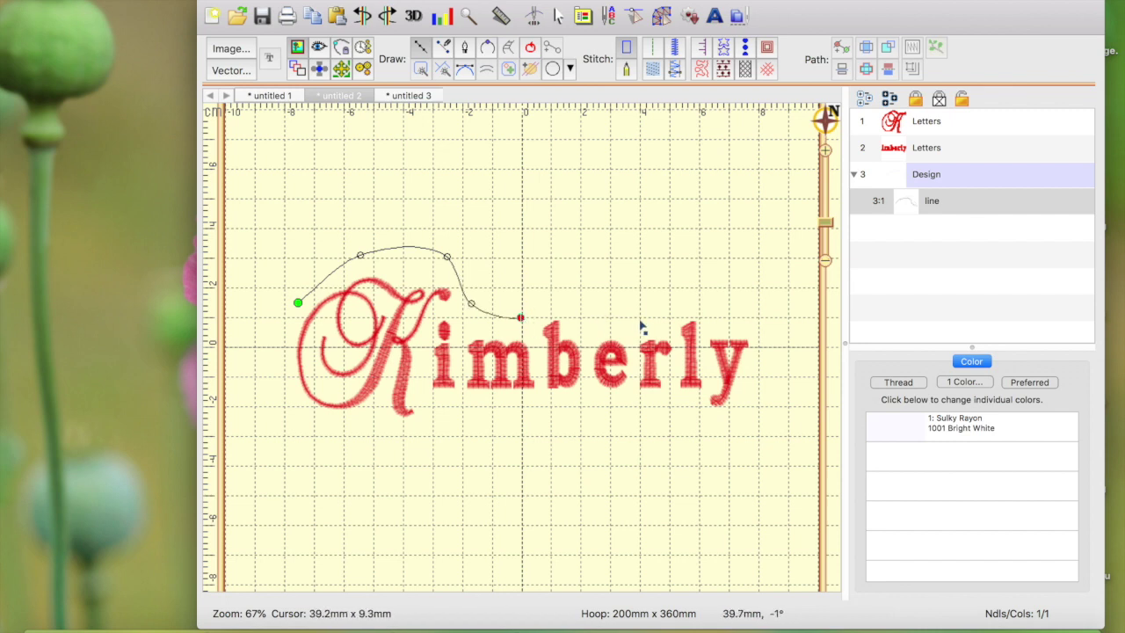
{"action": "left_click", "coordinate": [551, 311]}
{"action": "left_click", "coordinate": [579, 322]}
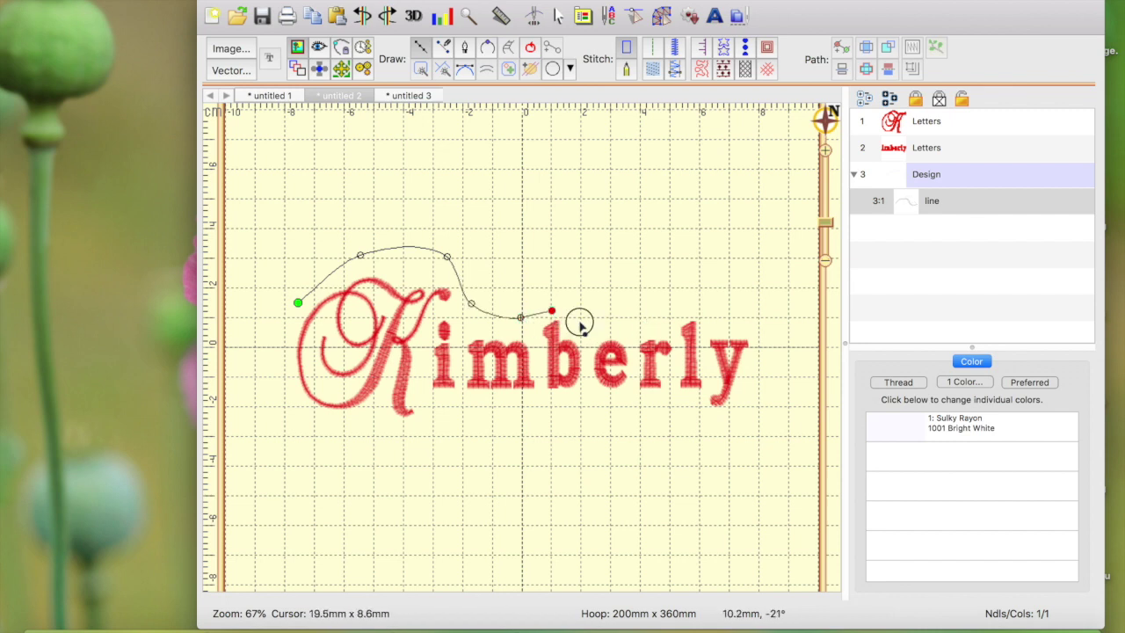
{"action": "left_click", "coordinate": [658, 331]}
{"action": "left_click", "coordinate": [679, 315]}
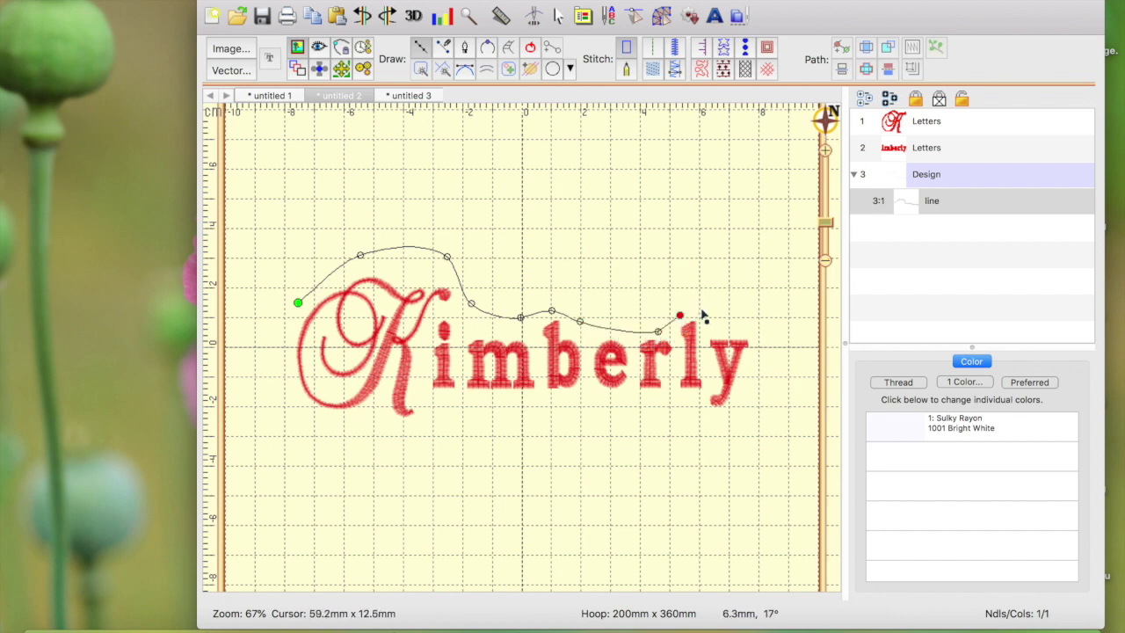
{"action": "left_click", "coordinate": [706, 313]}
{"action": "left_click", "coordinate": [726, 328]}
- Carry the outline around the y, back beneath the letters, and close it at the start point
{"action": "left_click", "coordinate": [766, 346]}
{"action": "left_click", "coordinate": [752, 377]}
{"action": "left_click", "coordinate": [706, 437]}
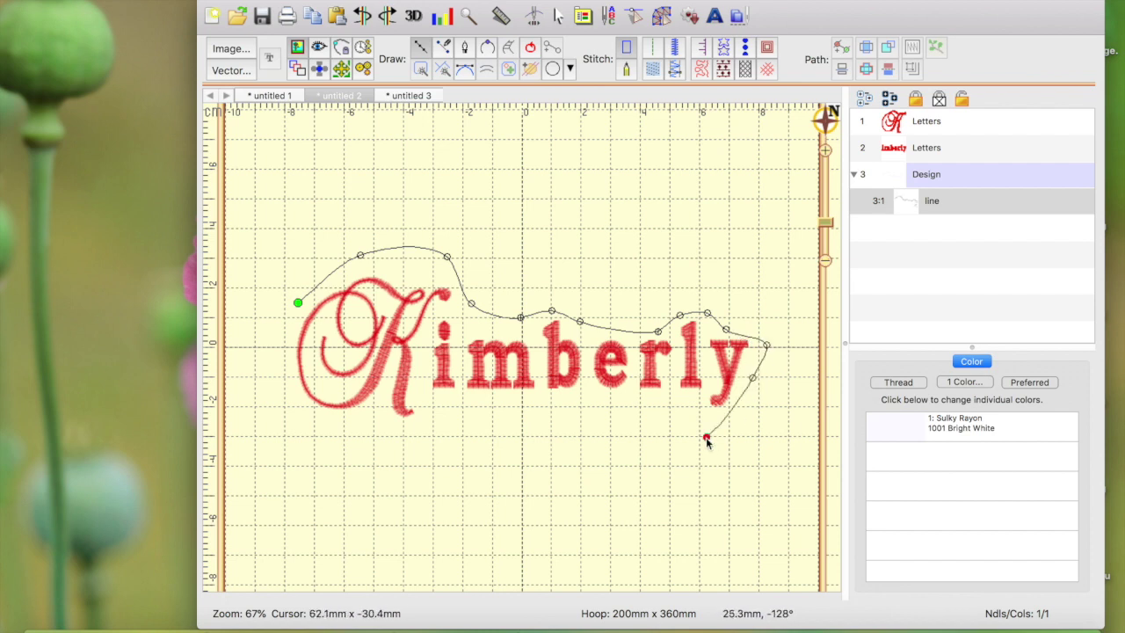
{"action": "left_click", "coordinate": [692, 423]}
{"action": "left_click", "coordinate": [692, 404]}
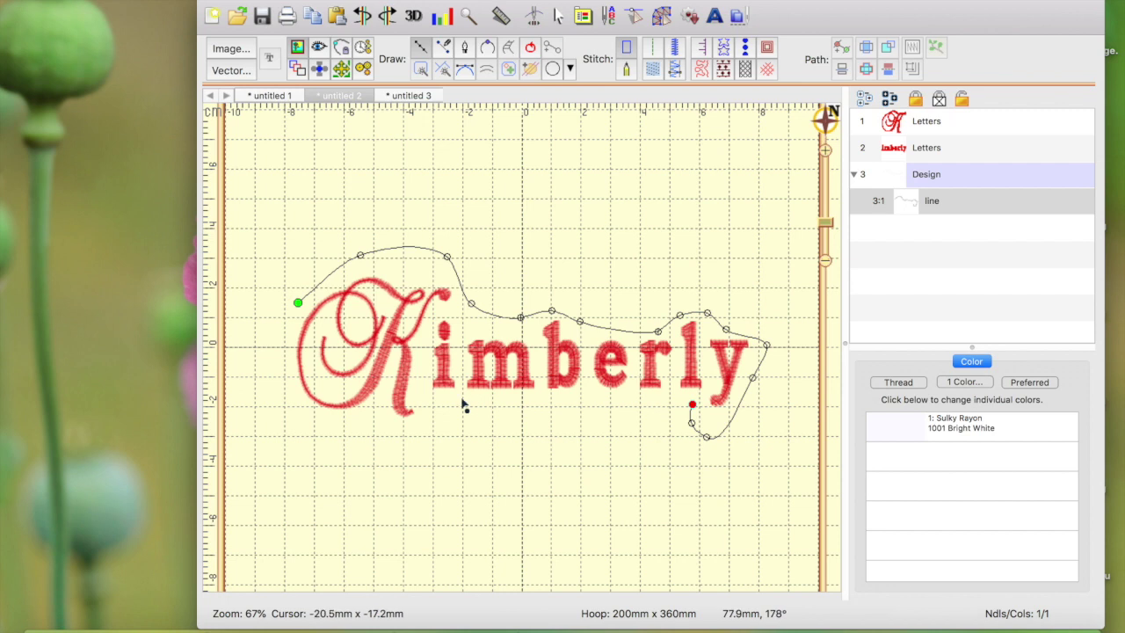
{"action": "left_click", "coordinate": [432, 399]}
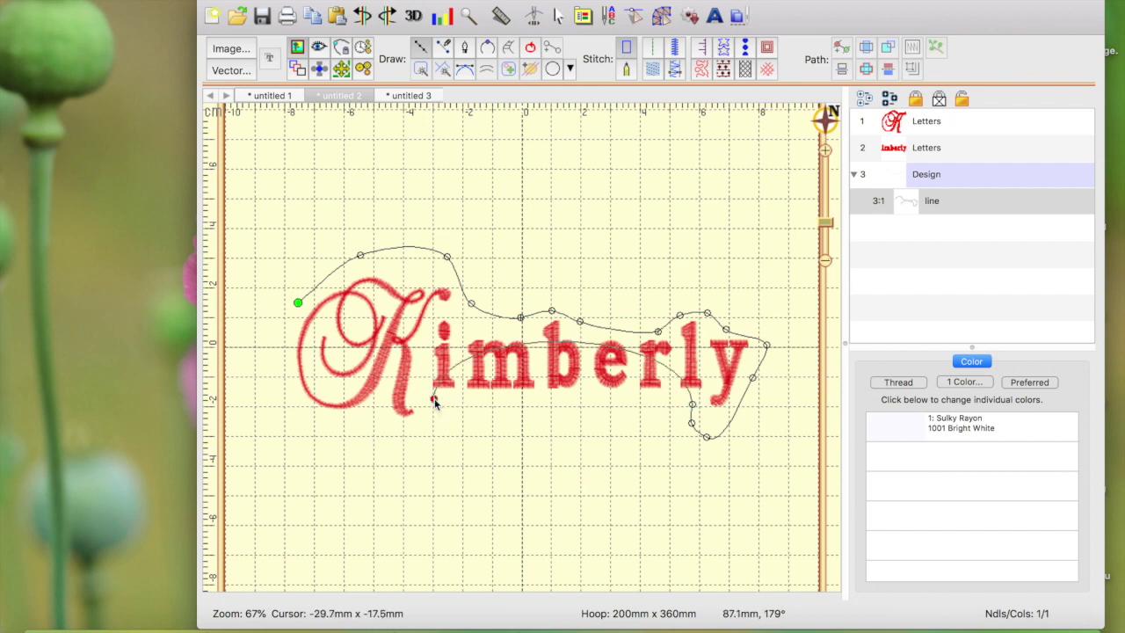
{"action": "left_click", "coordinate": [414, 434]}
{"action": "left_click", "coordinate": [343, 440]}
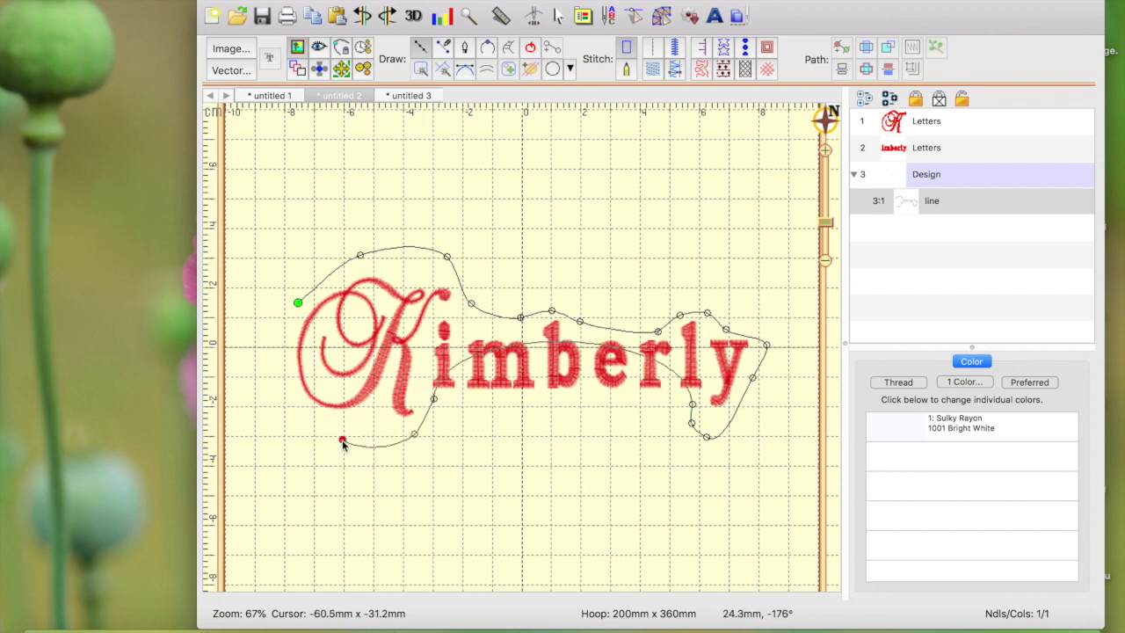
{"action": "left_click", "coordinate": [285, 405]}
{"action": "left_click", "coordinate": [274, 344]}
{"action": "left_click", "coordinate": [298, 303]}
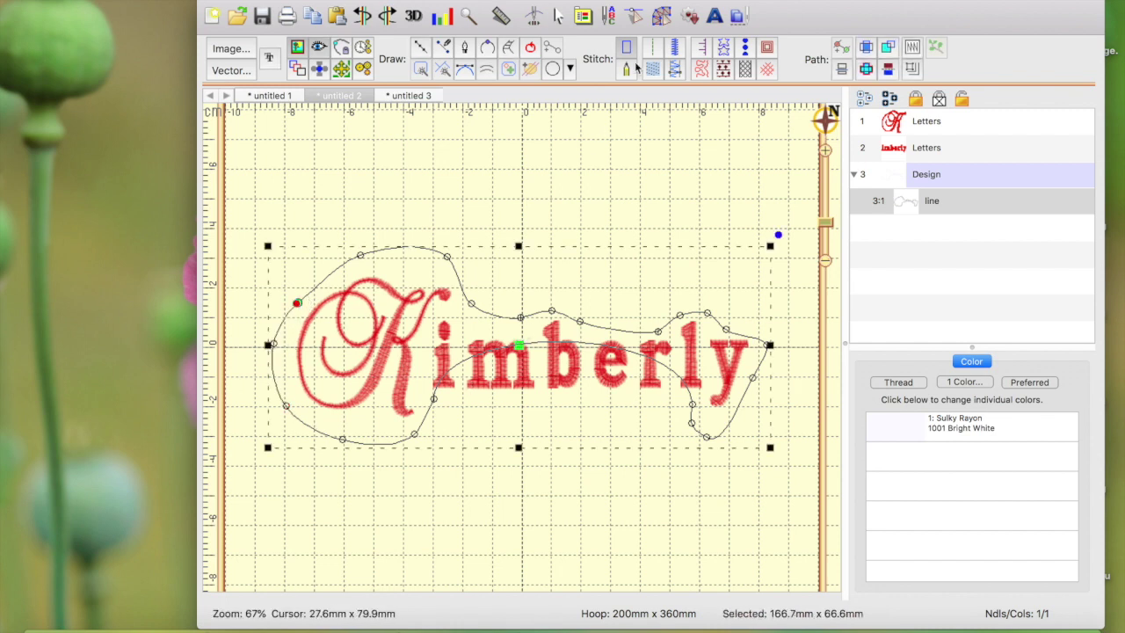
- Make the node below the i a Cusp and reshape the bottom edge beneath imberly
{"action": "left_click", "coordinate": [435, 398]}
{"action": "right_click", "coordinate": [435, 398]}
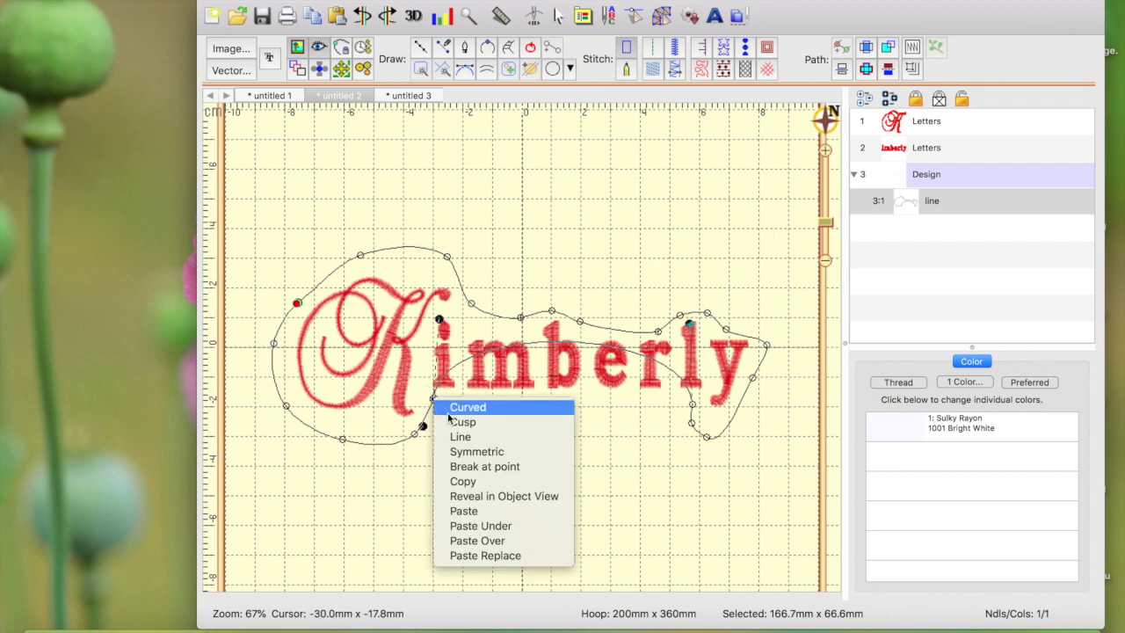
{"action": "left_click", "coordinate": [460, 423]}
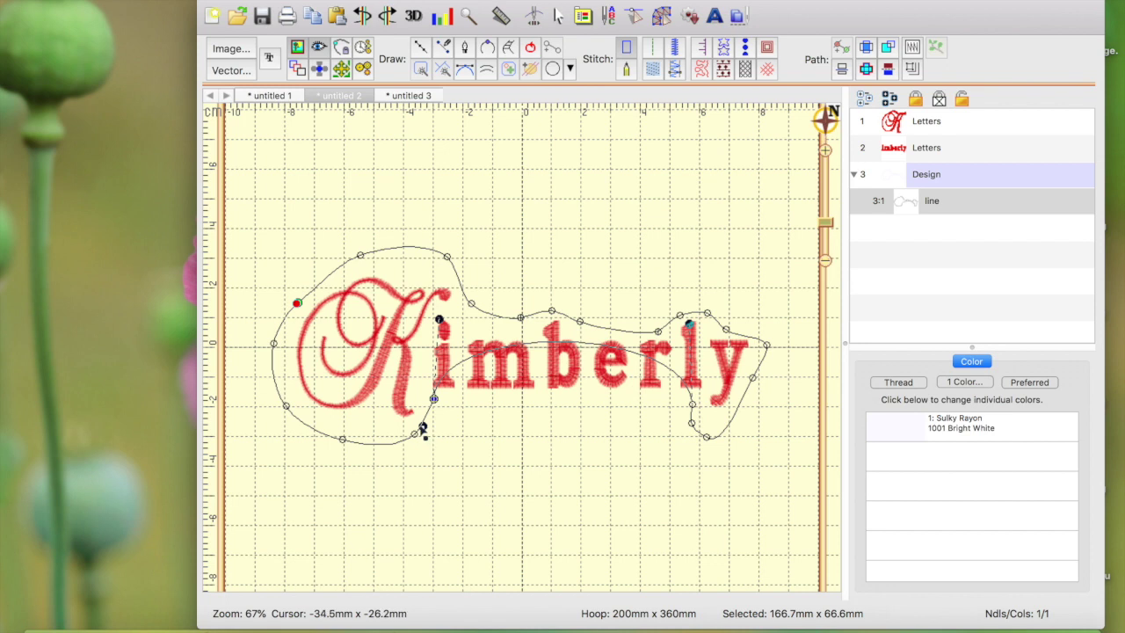
{"action": "left_click_drag", "start_coordinate": [441, 318], "coordinate": [503, 426]}
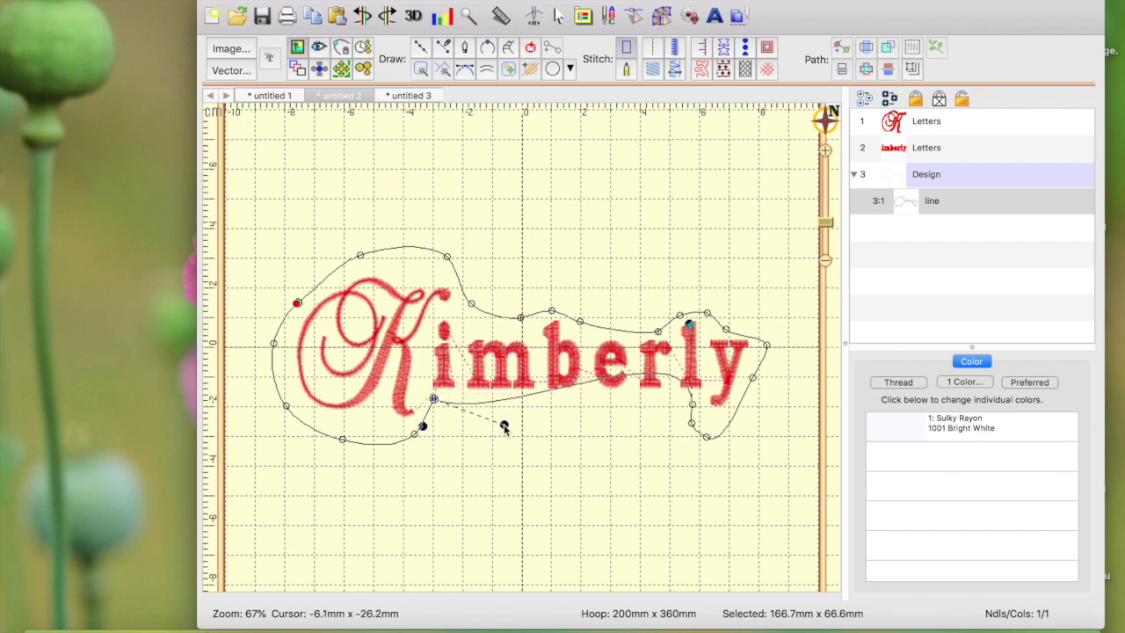
- Tighten the lower edge under m, b, e and the y by adjusting its nodes and segments
{"action": "left_click", "coordinate": [692, 408]}
{"action": "mouse_move", "coordinate": [690, 417]}
{"action": "left_mouse_down"}
{"action": "mouse_move", "coordinate": [683, 427]}
{"action": "mouse_move", "coordinate": [711, 432]}
{"action": "mouse_move", "coordinate": [627, 452]}
{"action": "mouse_move", "coordinate": [653, 460]}
{"action": "mouse_move", "coordinate": [677, 419]}
{"action": "mouse_move", "coordinate": [694, 420]}
{"action": "mouse_move", "coordinate": [682, 410]}
{"action": "left_mouse_up"}
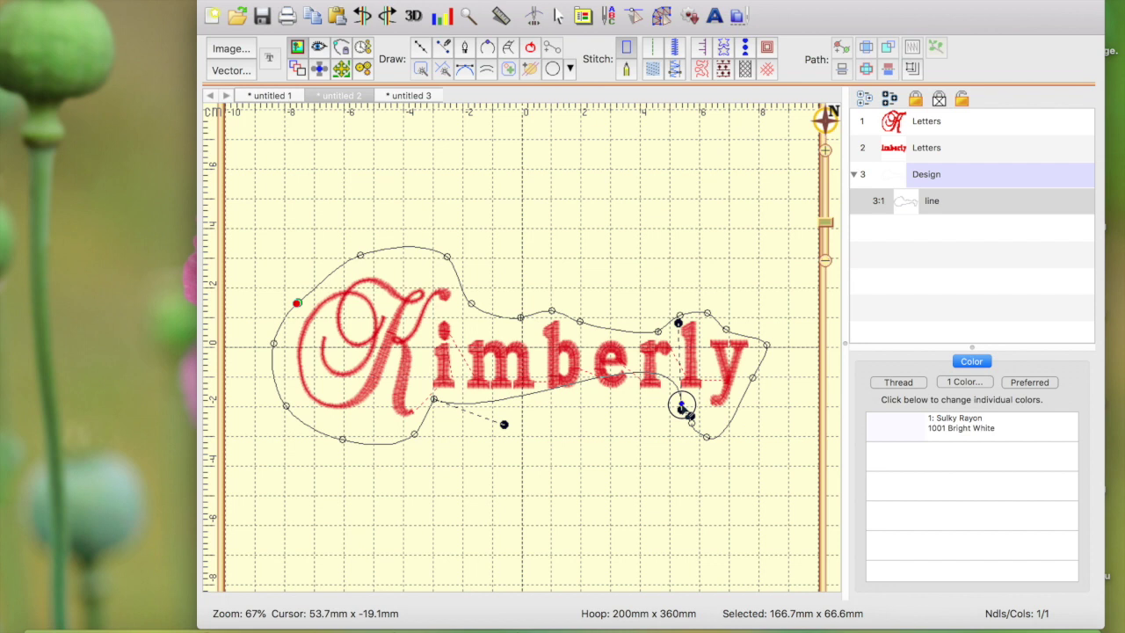
{"action": "left_click_drag", "start_coordinate": [679, 325], "coordinate": [510, 411]}
{"action": "left_click_drag", "start_coordinate": [687, 406], "coordinate": [740, 419]}
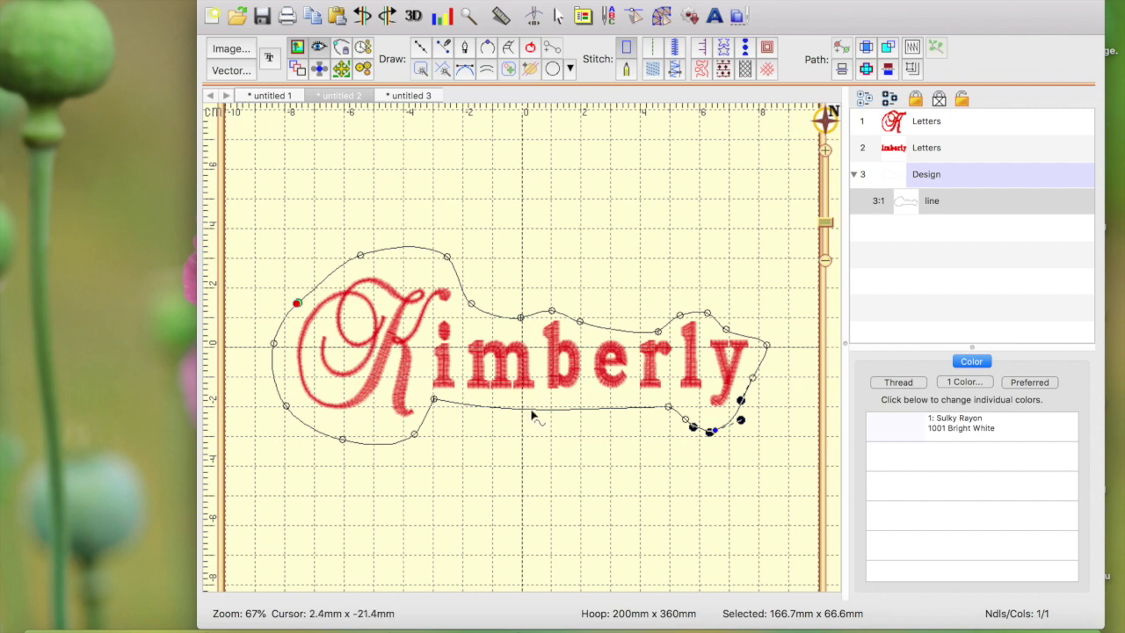
{"action": "left_click_drag", "start_coordinate": [532, 412], "coordinate": [531, 406]}
{"action": "left_click_drag", "start_coordinate": [667, 405], "coordinate": [670, 408]}
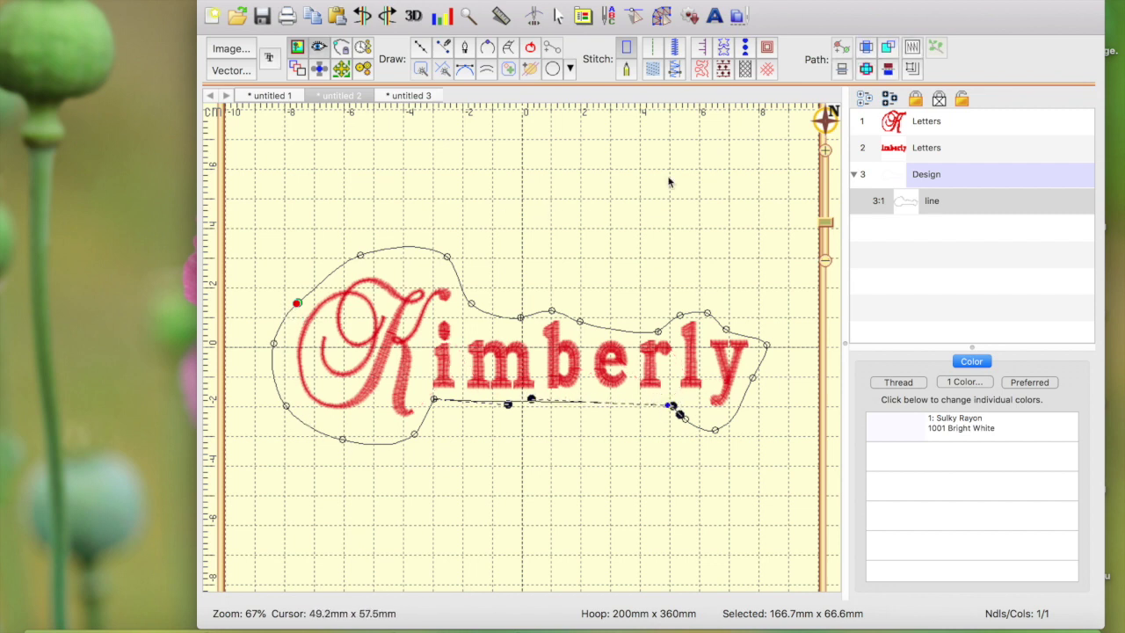
{"action": "left_click", "coordinate": [953, 175]}
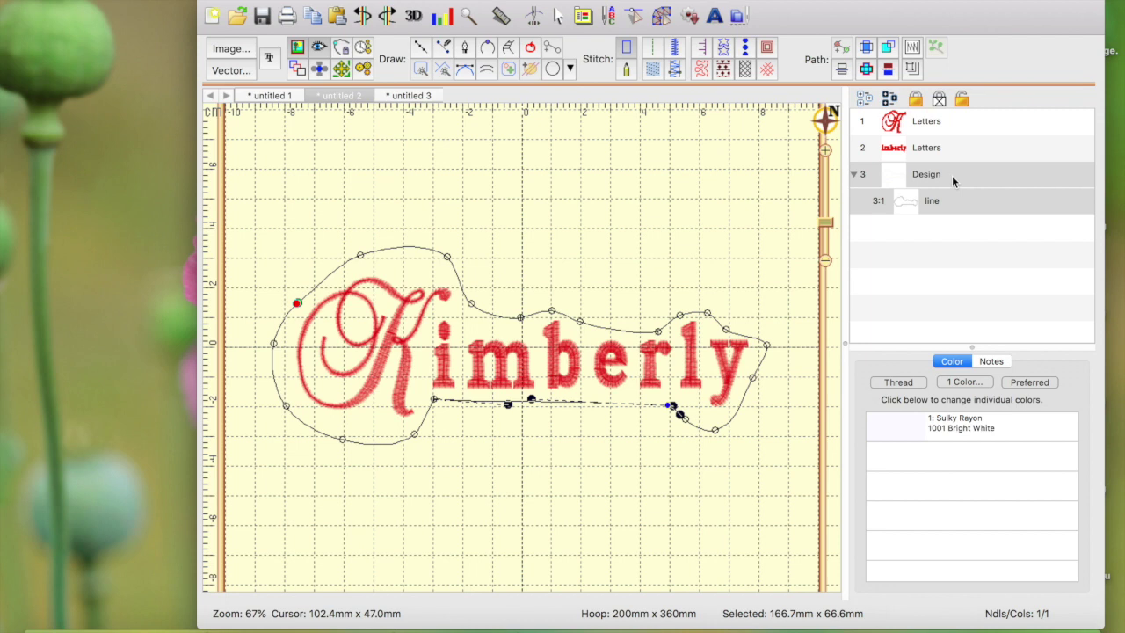
- Move the outline first in stitch order and convert it to a Tatami fill, reviewing Fill and Underlay settings
{"action": "right_click", "coordinate": [953, 175]}
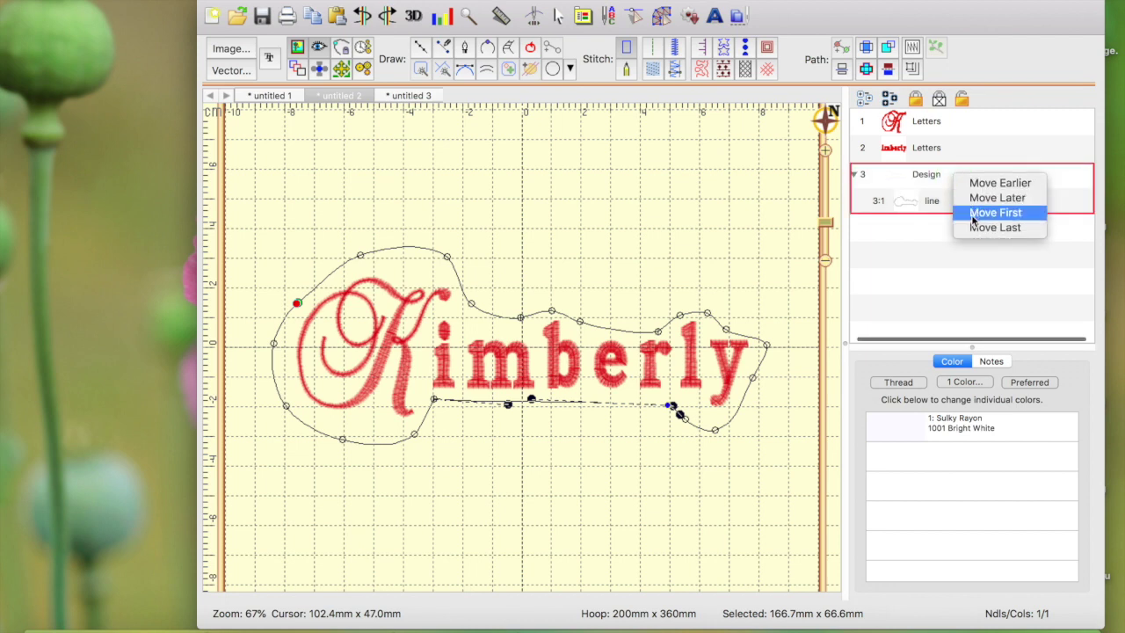
{"action": "left_click", "coordinate": [976, 212]}
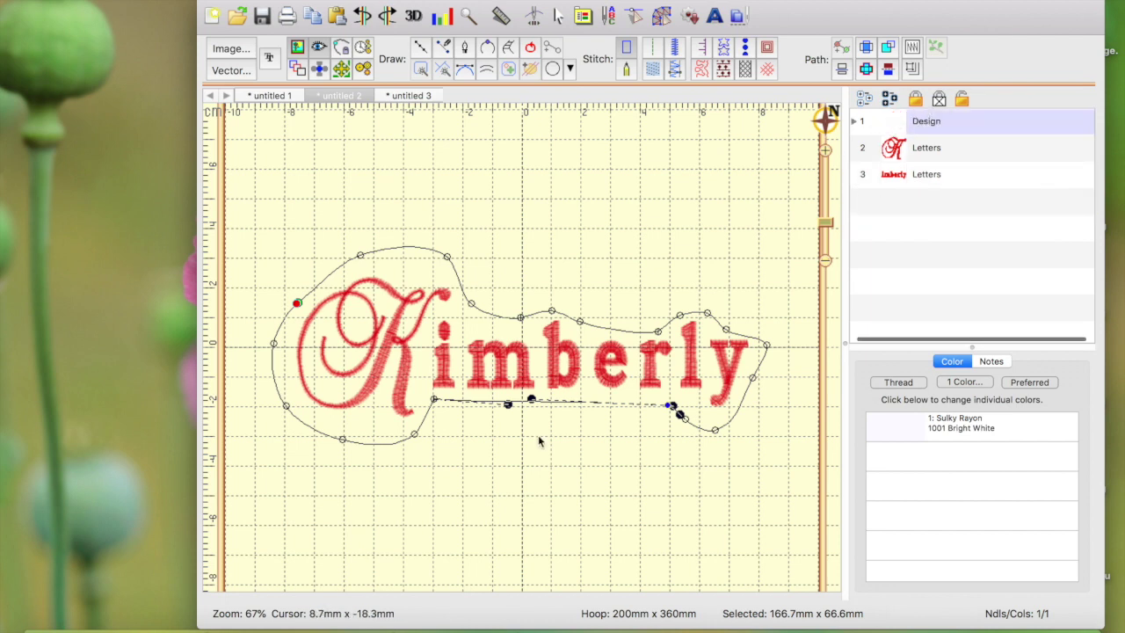
{"action": "left_click", "coordinate": [652, 69]}
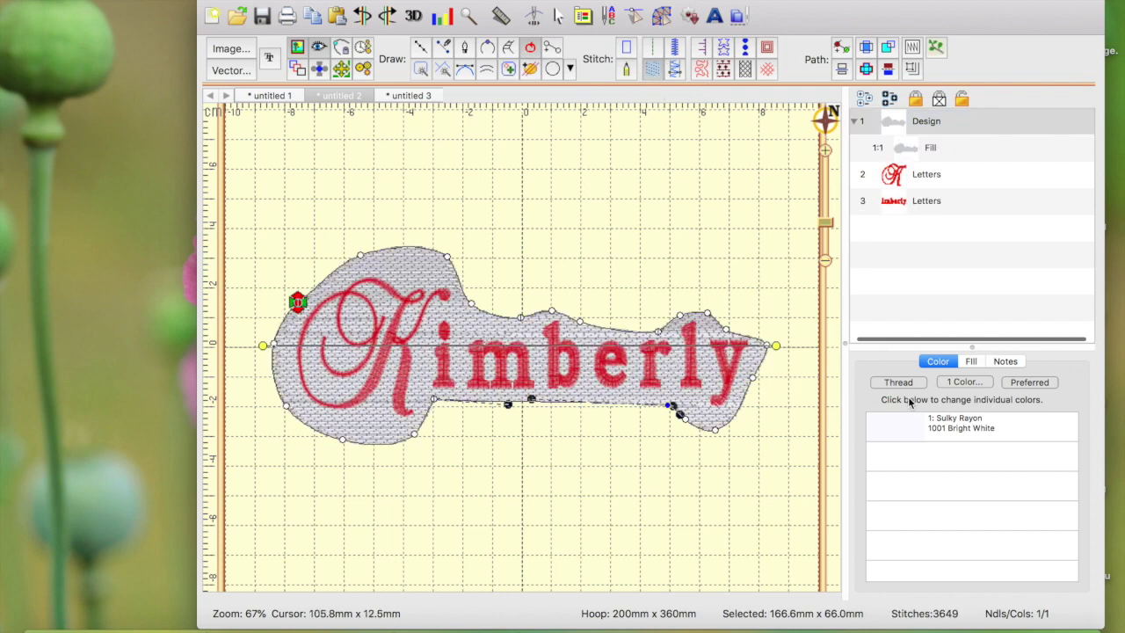
{"action": "left_click", "coordinate": [972, 360]}
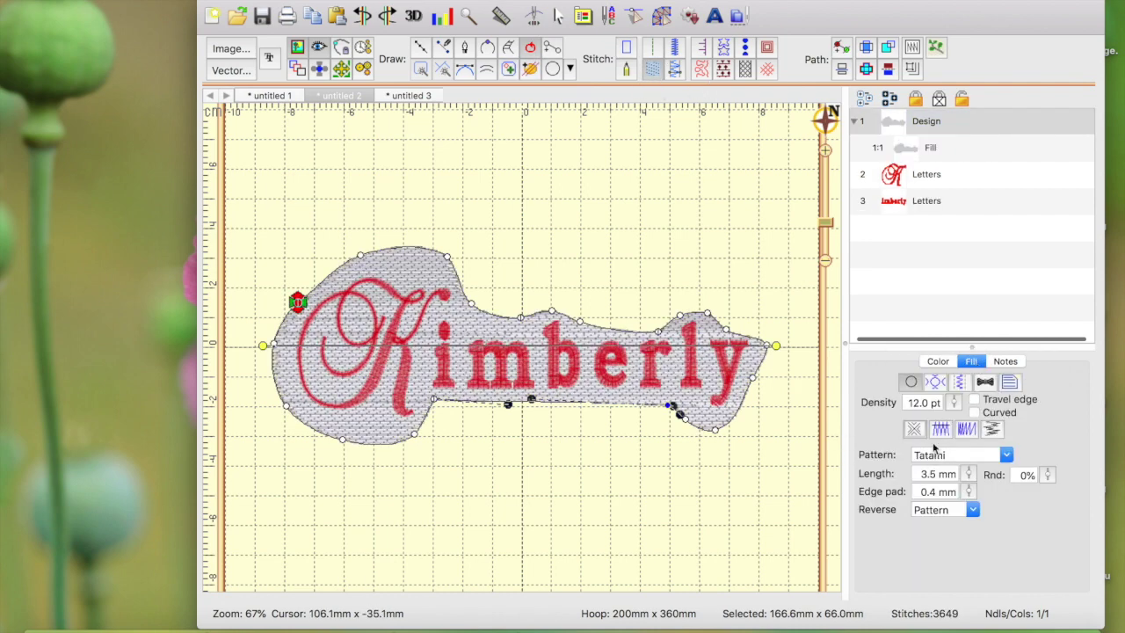
{"action": "left_click", "coordinate": [959, 382]}
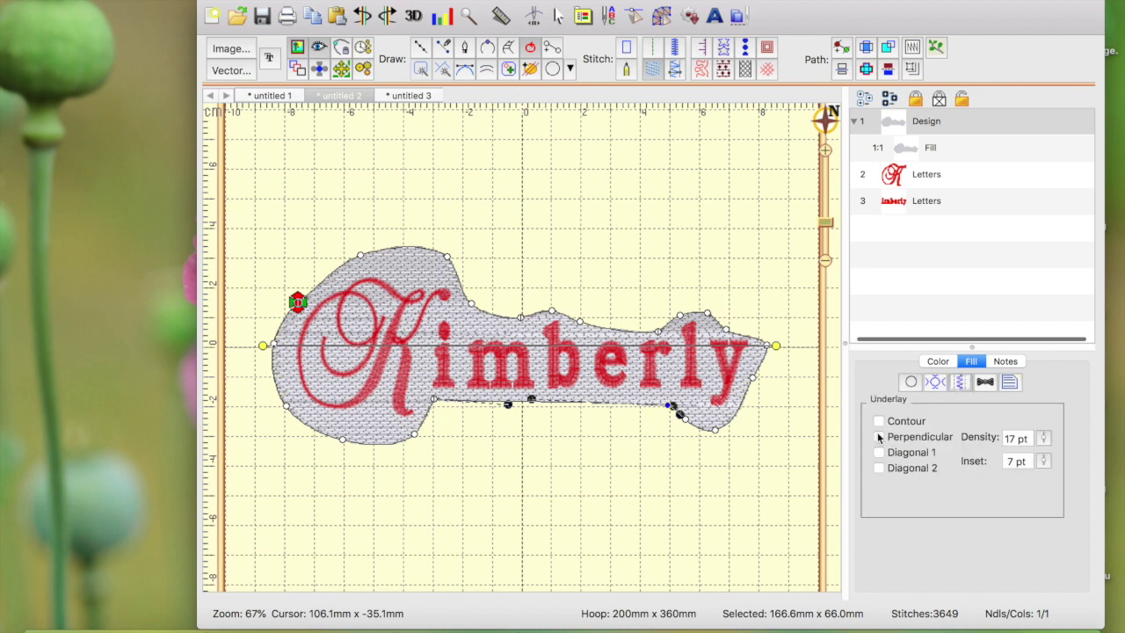
- Preview the white backing behind Kimberly, zoom in on the letters mb, and select the fill
{"action": "left_click", "coordinate": [751, 510]}
{"action": "mouse_move", "coordinate": [824, 220]}
{"action": "left_mouse_down"}
{"action": "mouse_move", "coordinate": [824, 194]}
{"action": "mouse_move", "coordinate": [824, 223]}
{"action": "left_mouse_up"}
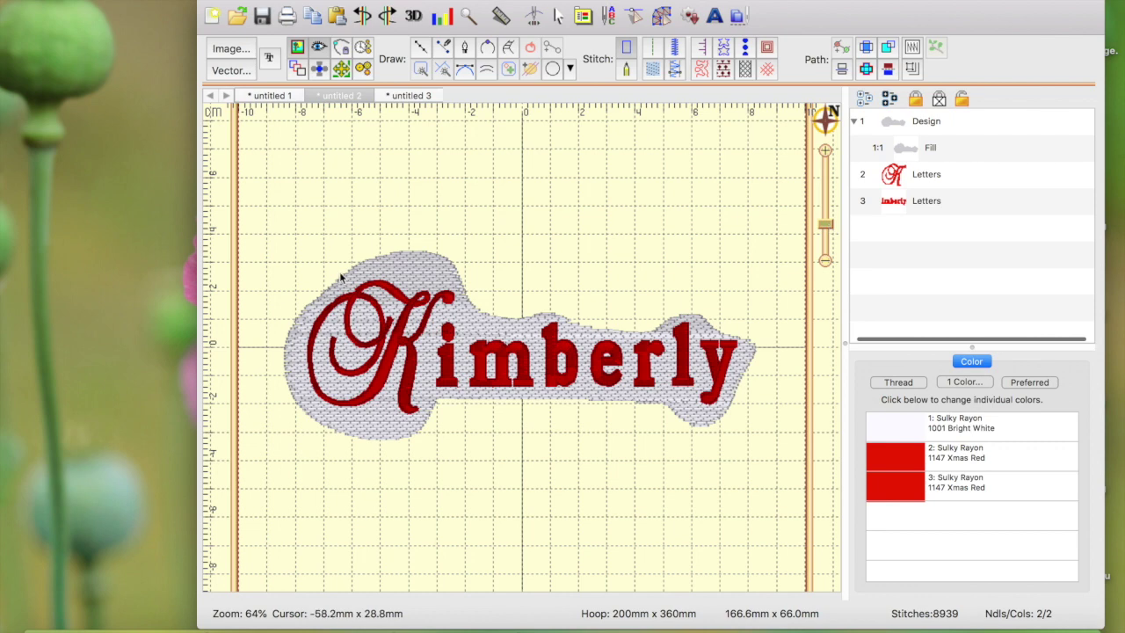
{"action": "left_click", "coordinate": [401, 269]}
- Reshape the backing's top nodes above the K and switch it to a Lace stitch
{"action": "left_click_drag", "start_coordinate": [450, 264], "coordinate": [437, 266]}
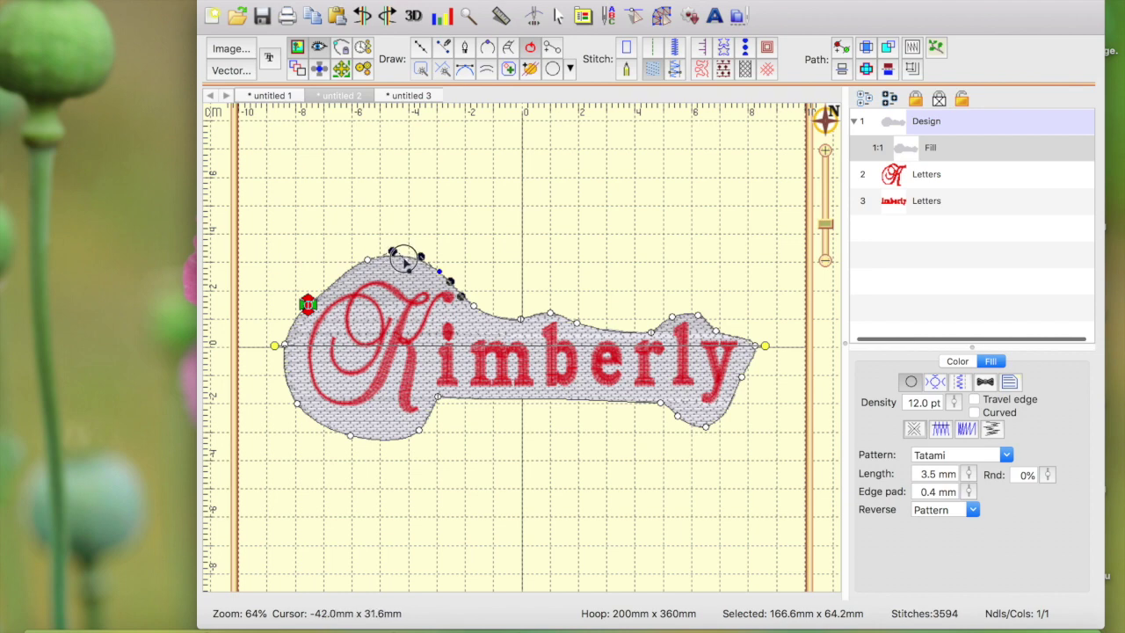
{"action": "left_click_drag", "start_coordinate": [393, 252], "coordinate": [329, 283]}
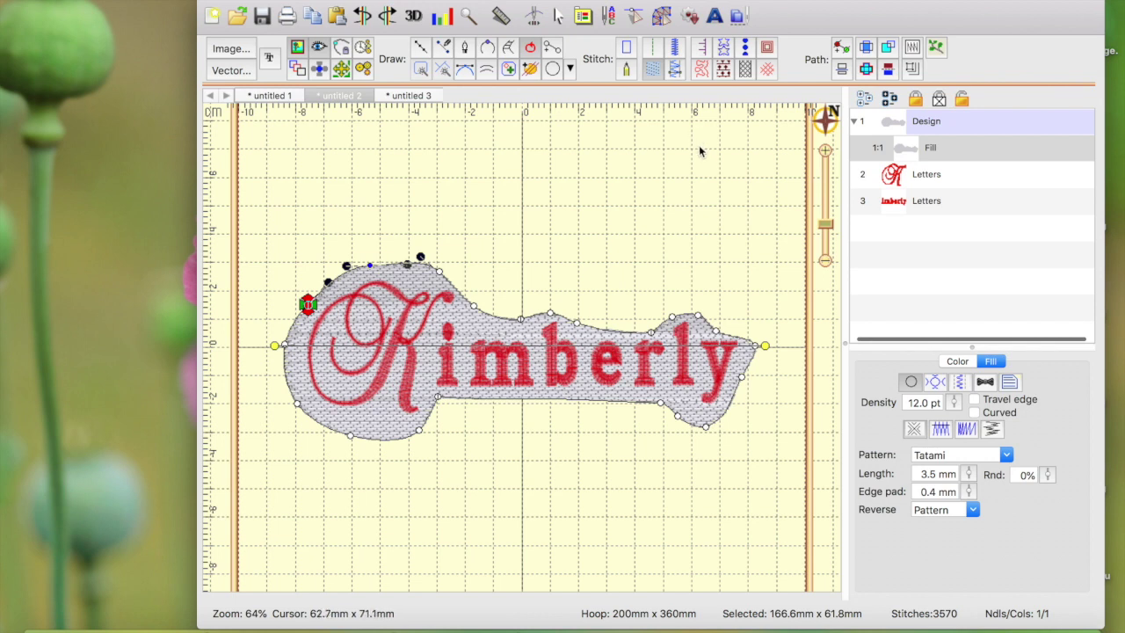
{"action": "left_click", "coordinate": [744, 75]}
{"action": "left_click", "coordinate": [625, 231]}
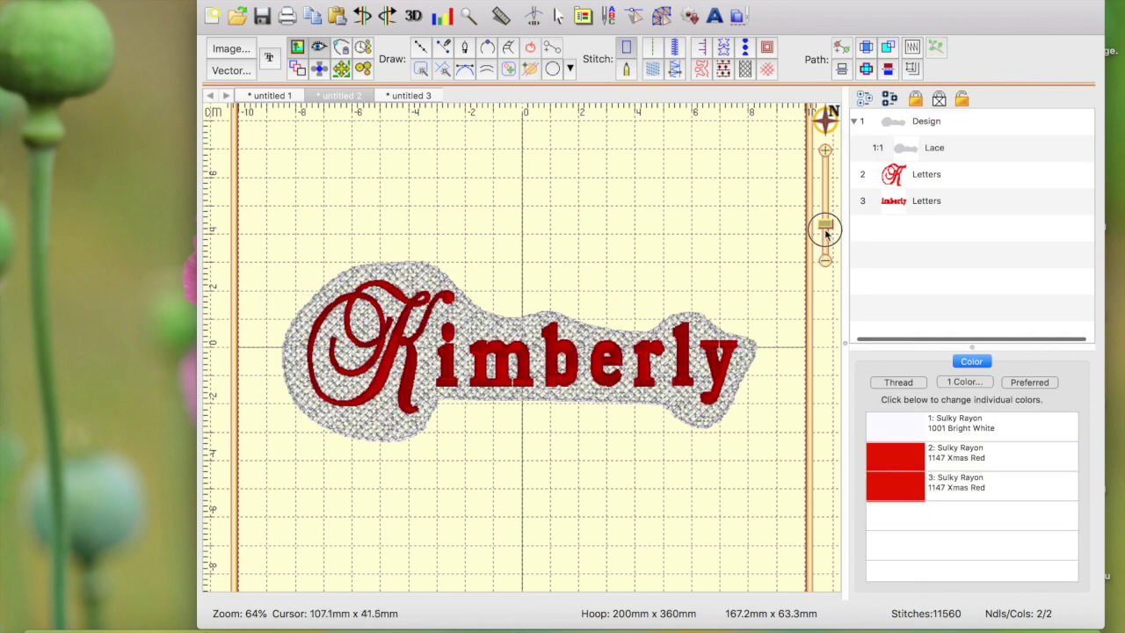
{"action": "scroll", "coordinate": [826, 210], "scroll_direction": "up", "scroll_amount": 5}
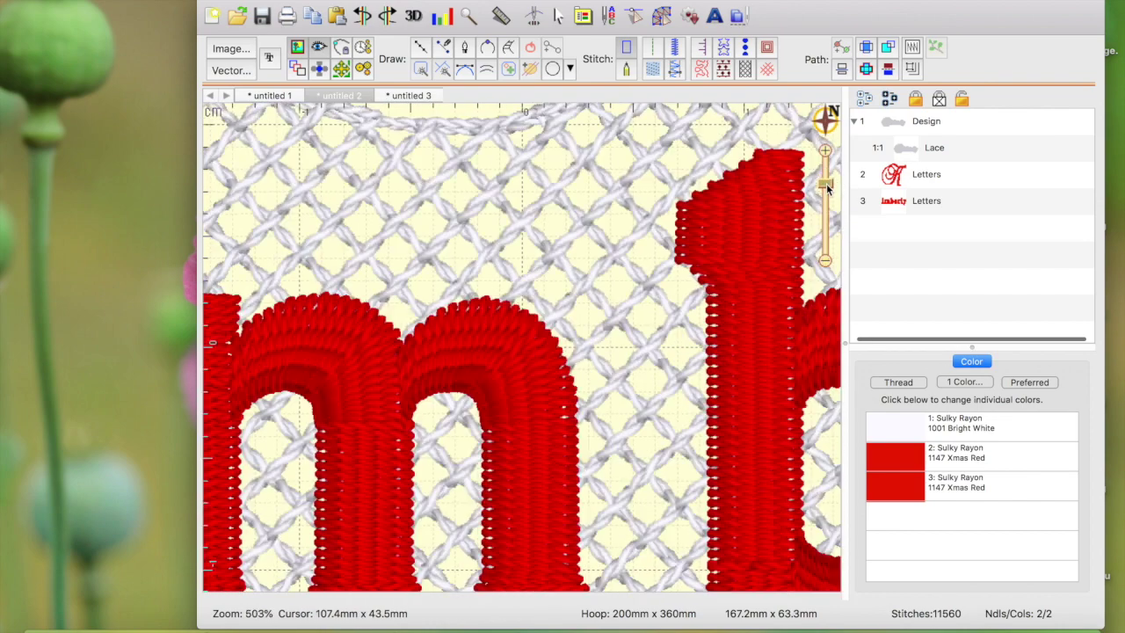
{"action": "left_click_drag", "start_coordinate": [826, 183], "coordinate": [827, 226]}
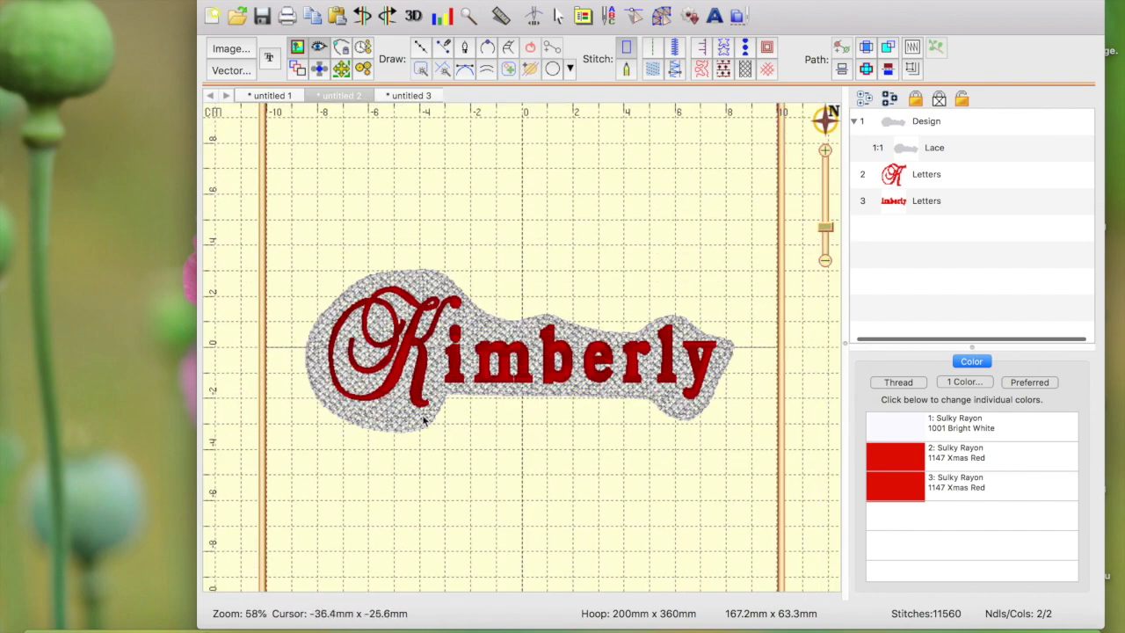